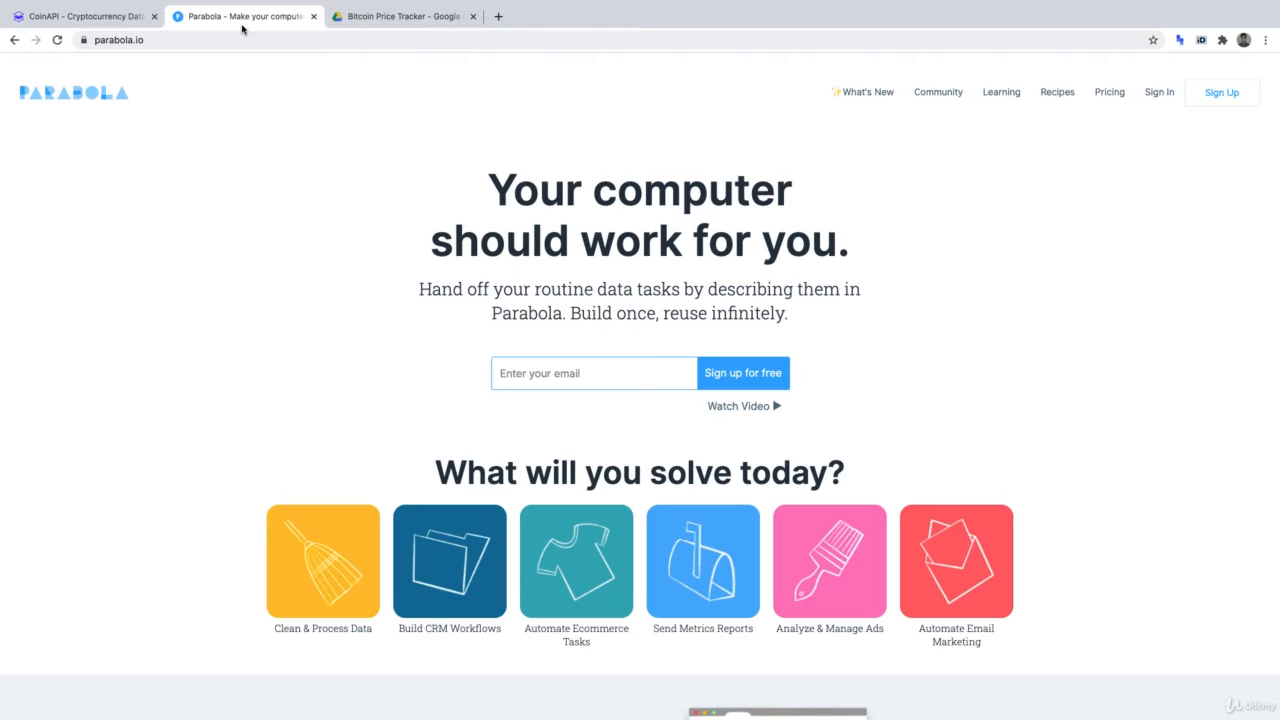
Check the Parabola tab, select the Bitcoin Price Tracker spreadsheet in Drive, then return to Parabola
{"action": "left_click", "coordinate": [245, 22]}
{"action": "left_click", "coordinate": [372, 20]}
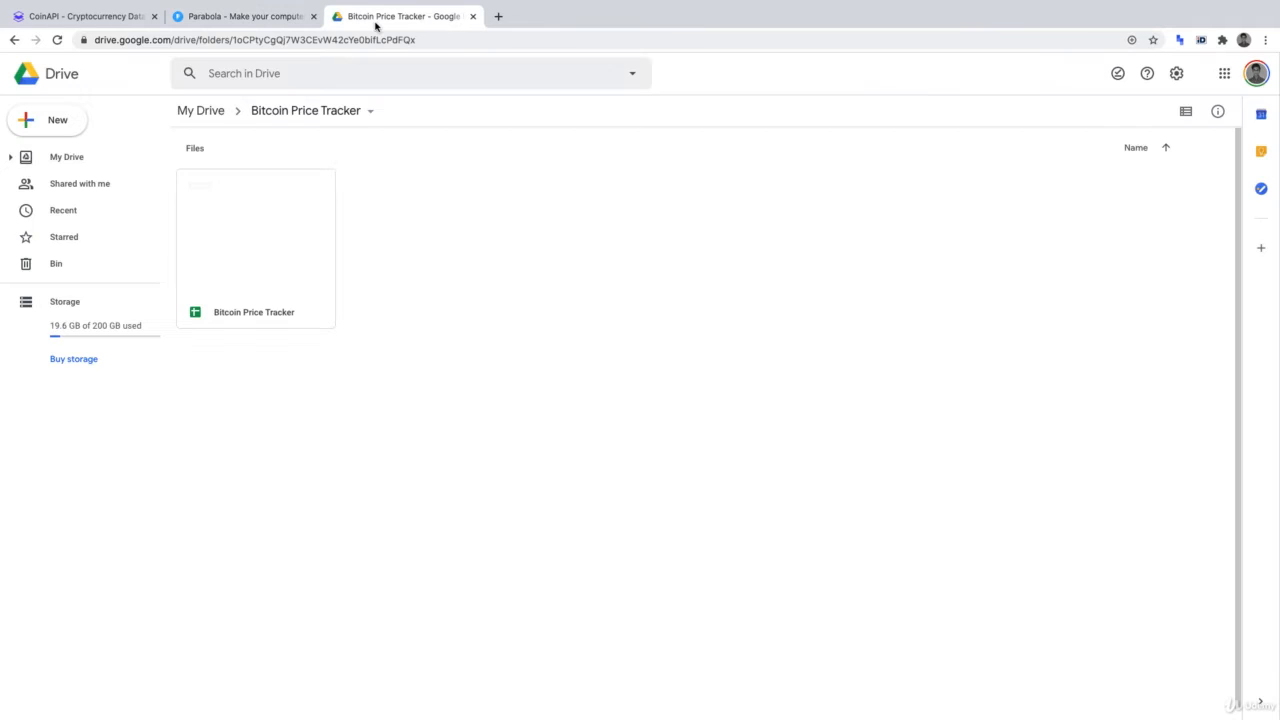
{"action": "left_click", "coordinate": [246, 316]}
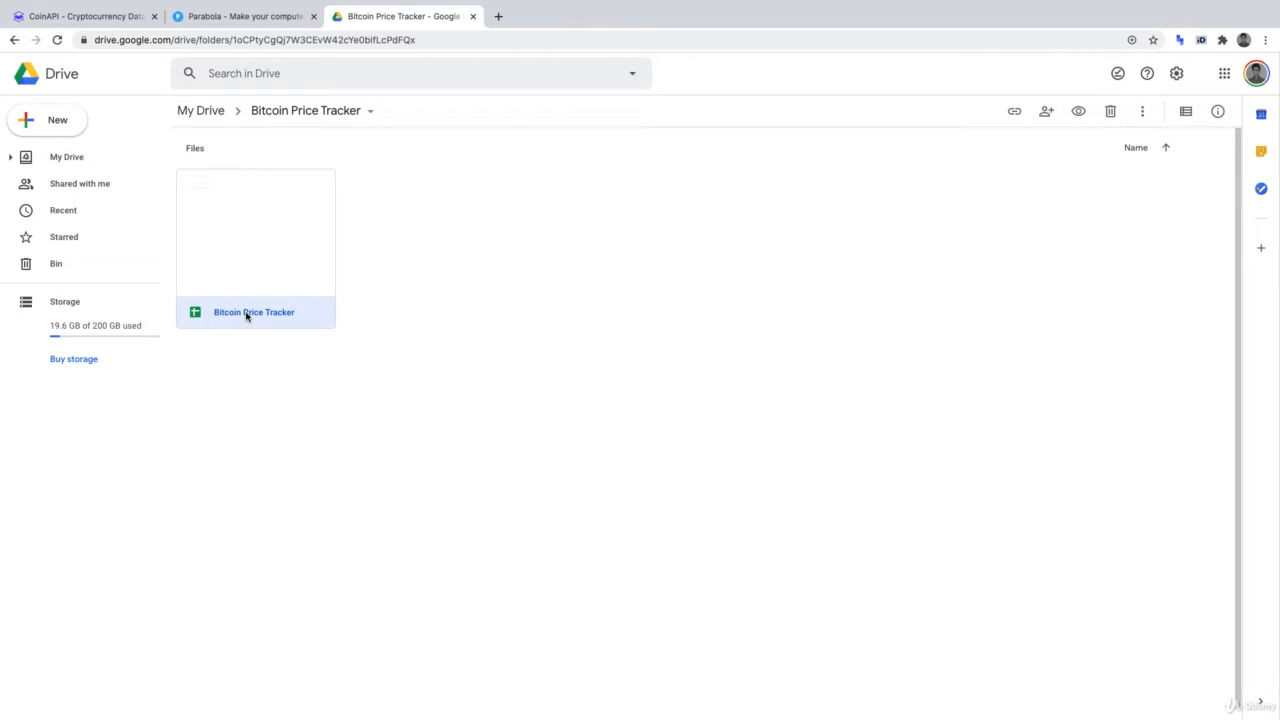
{"action": "left_click", "coordinate": [230, 20]}
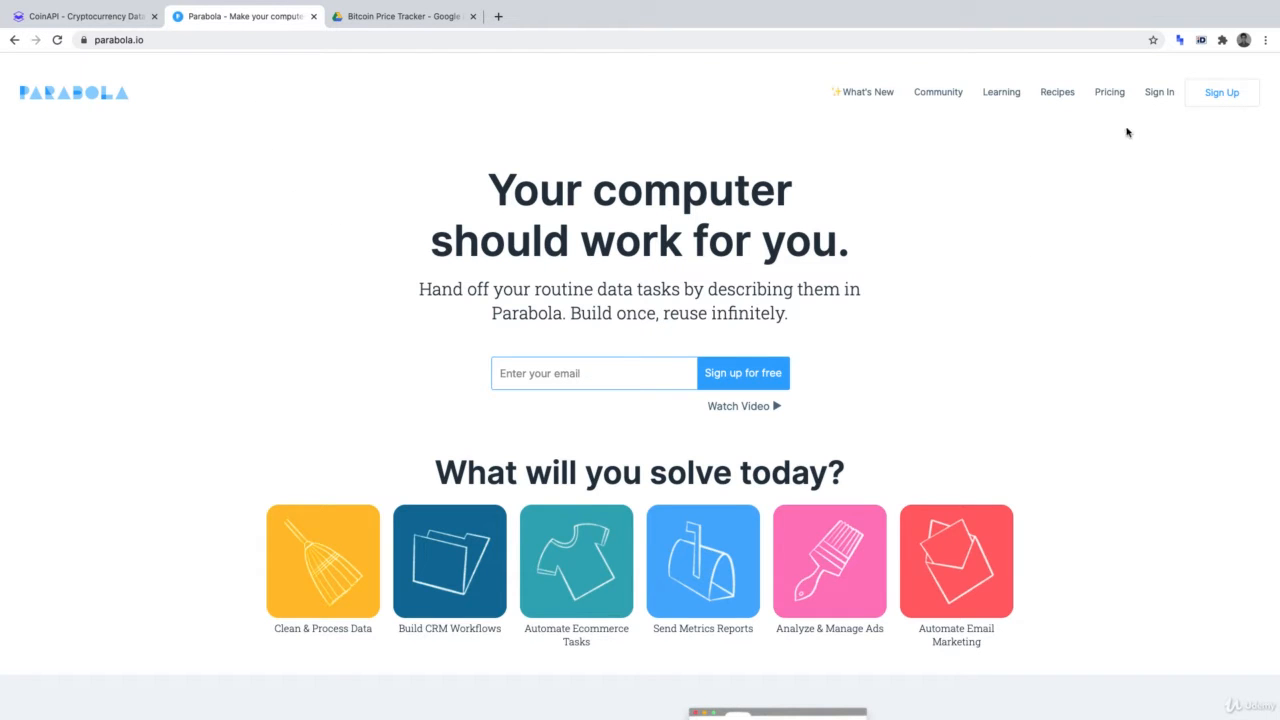
Sign in to Parabola with the account e-mail address and password
{"action": "left_click", "coordinate": [1148, 95]}
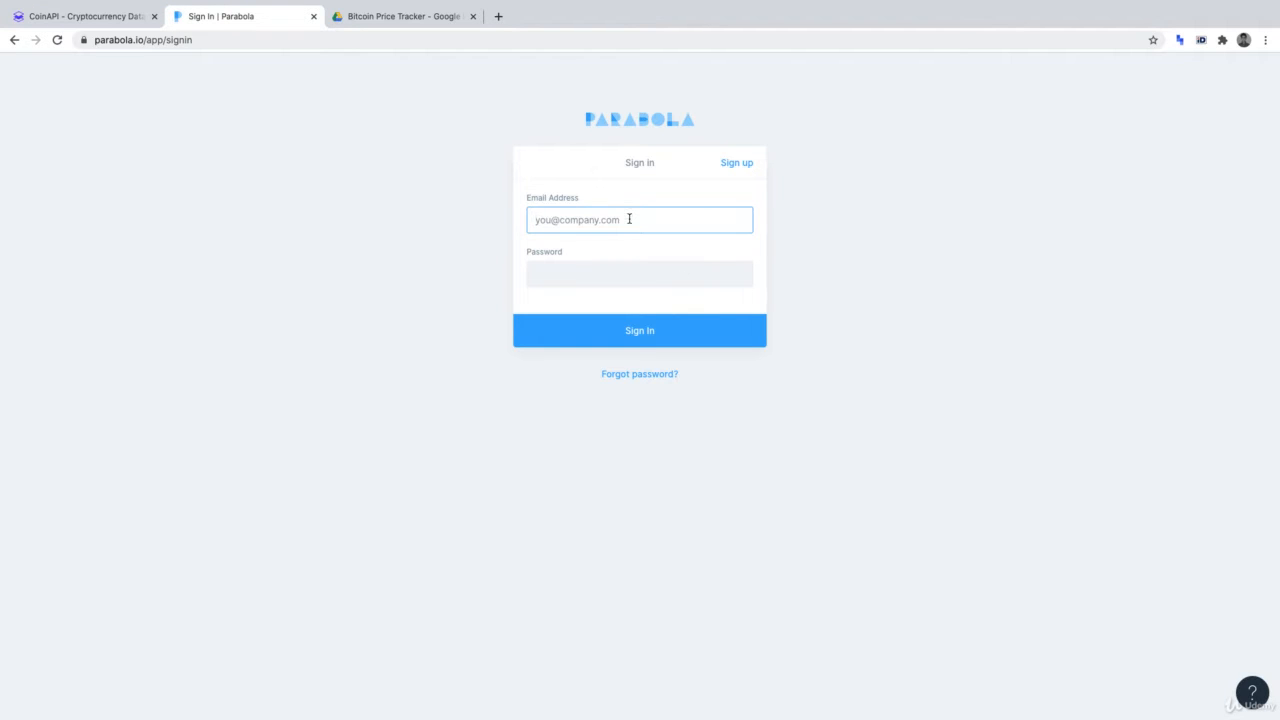
{"action": "key", "text": "Tab"}
{"action": "type", "text": "••••••••••"}
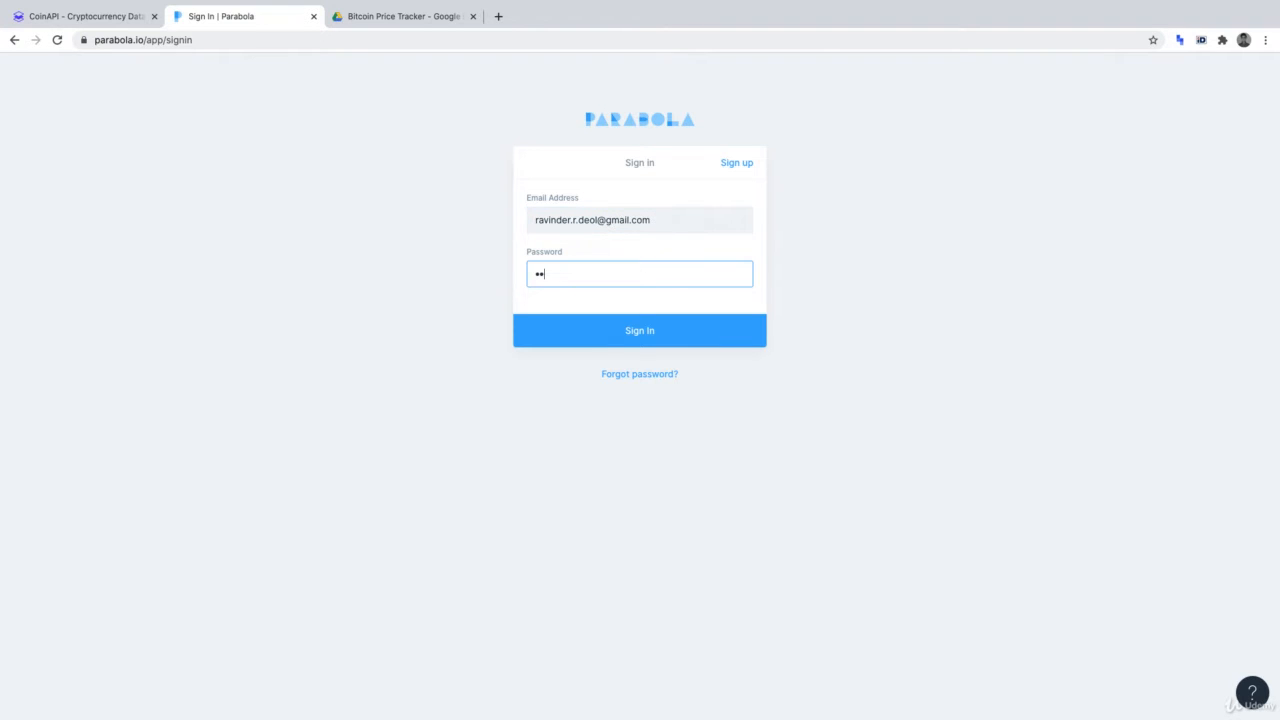
{"action": "key", "text": "Return"}
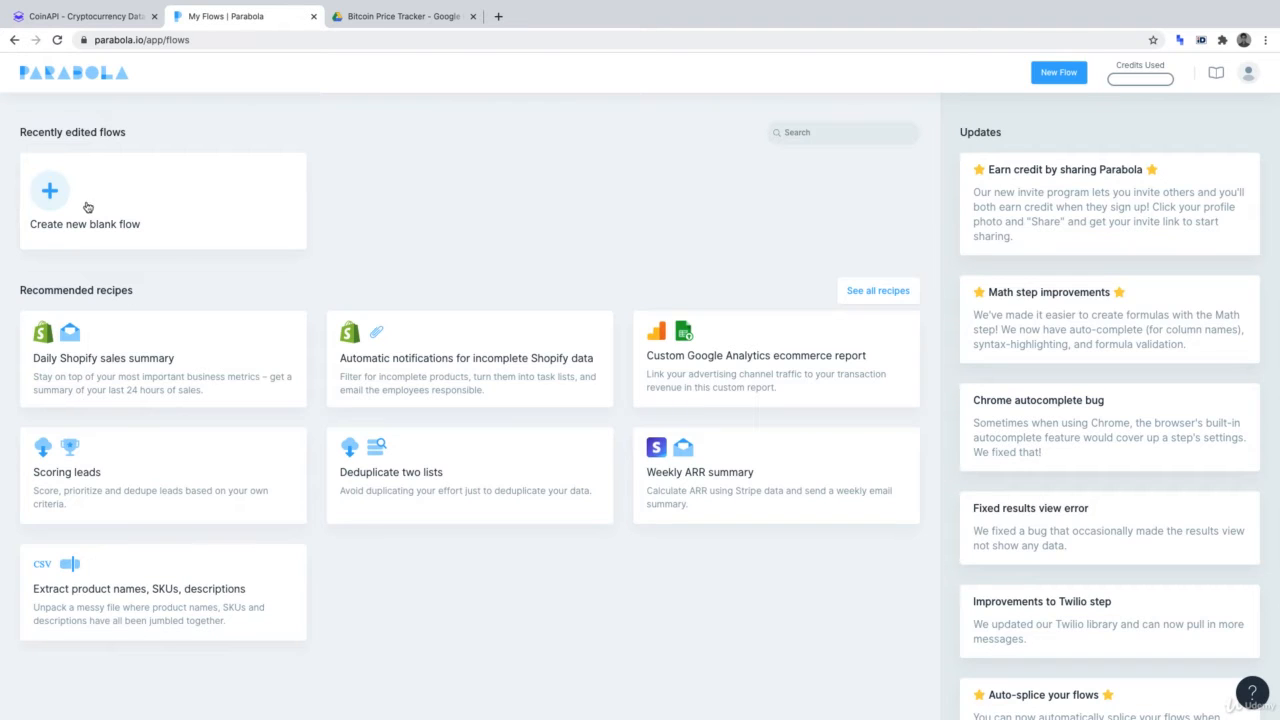
Create a blank flow and rename it from Untitled to 'Bitcoin Price Tracker'
{"action": "left_click", "coordinate": [143, 207]}
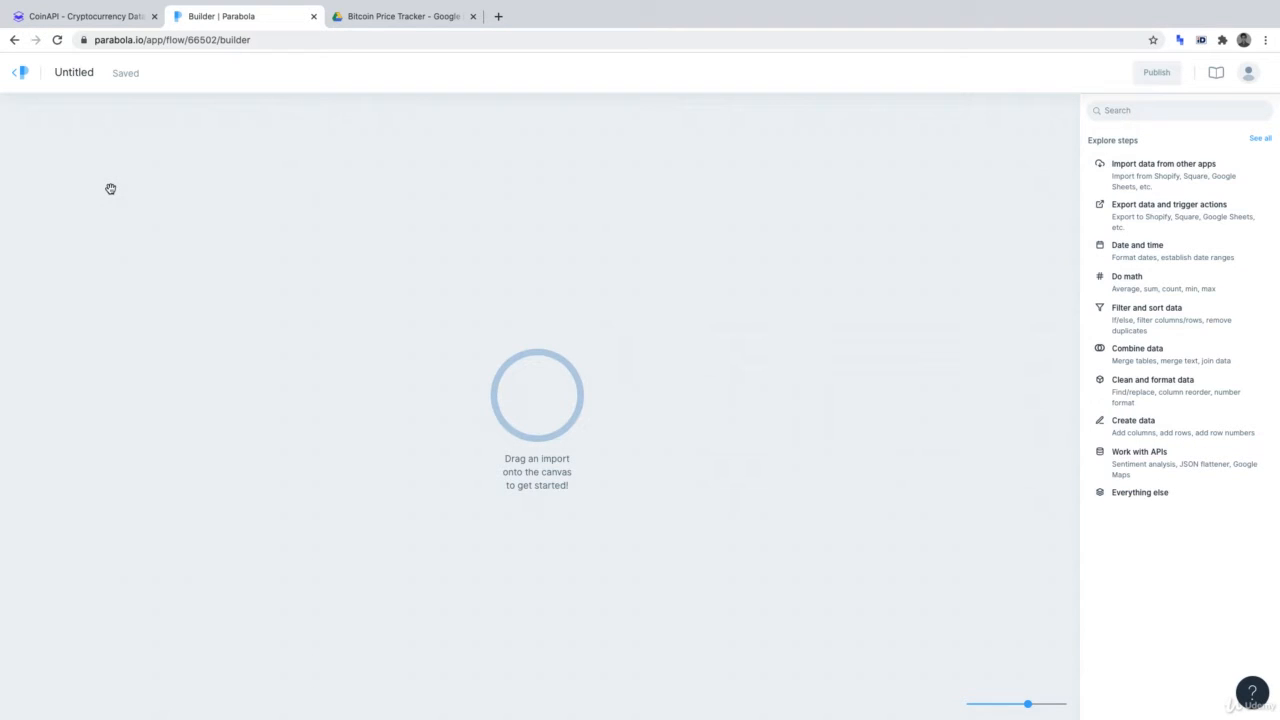
{"action": "left_click", "coordinate": [80, 75]}
{"action": "double_click", "coordinate": [80, 75]}
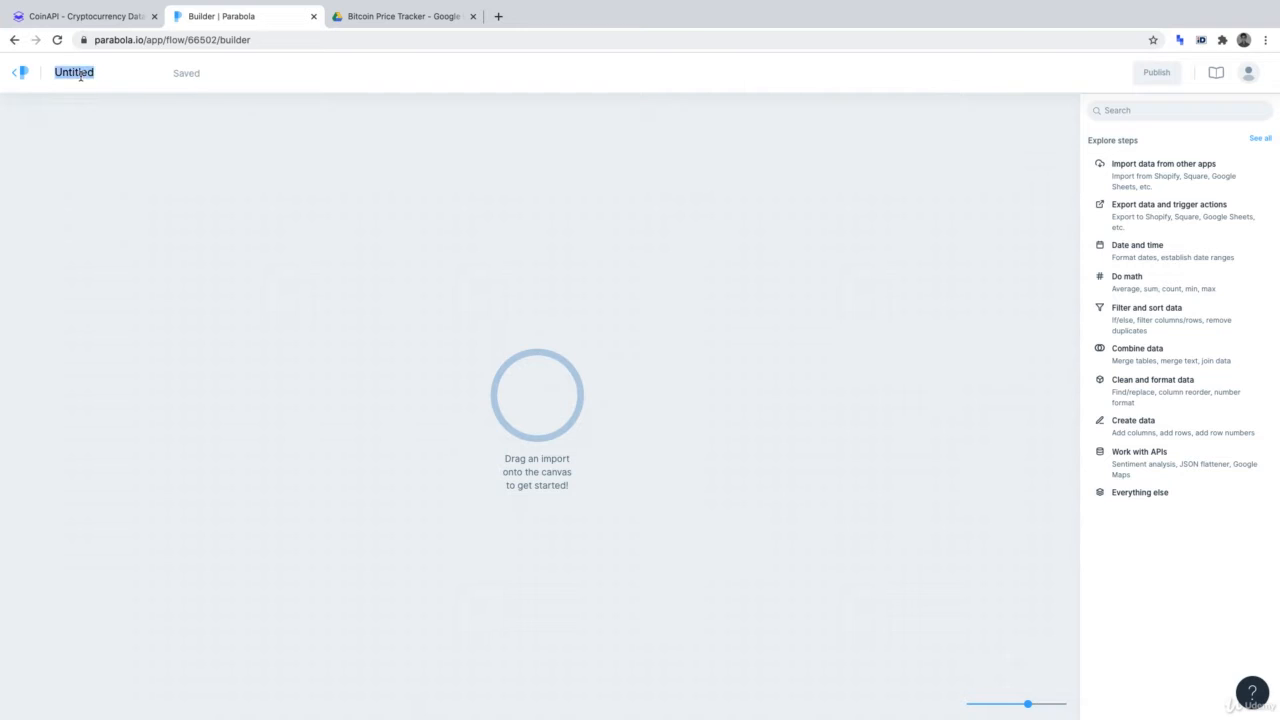
{"action": "type", "text": "Bitcoin Price Tracker"}
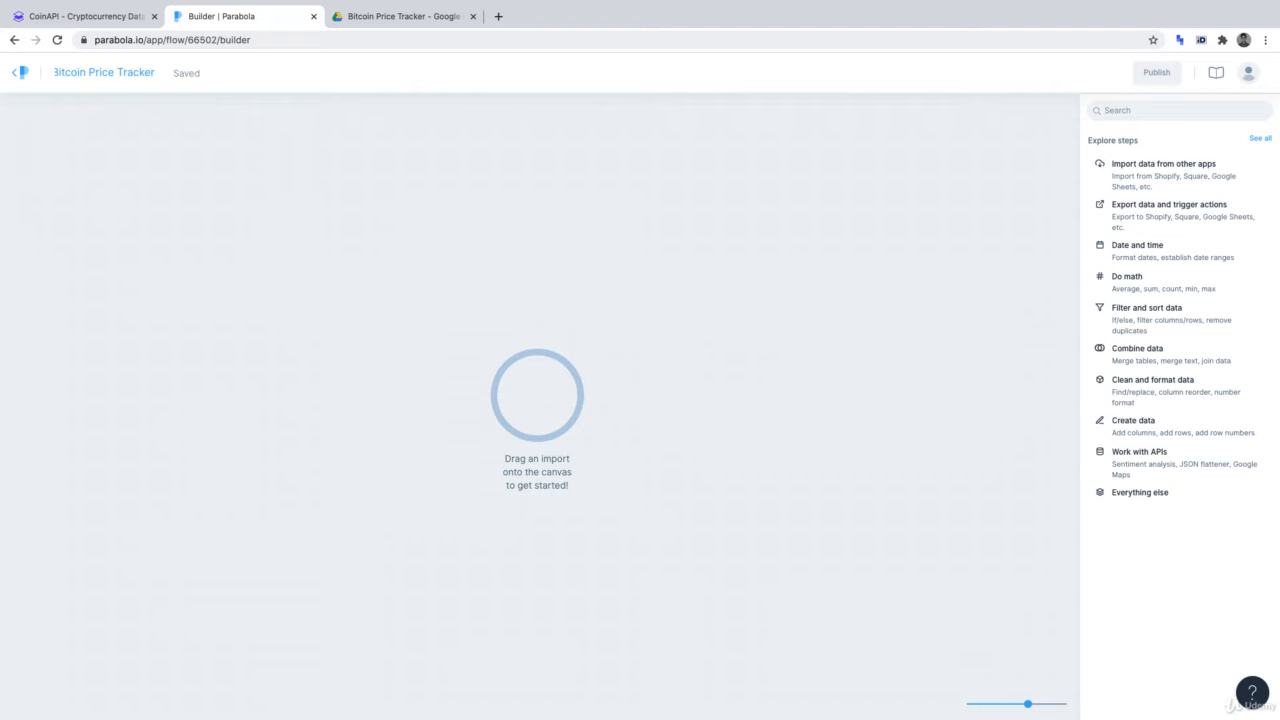
{"action": "left_click", "coordinate": [123, 278]}
Search the steps panel for 'api' and place an API Import step on the canvas
{"action": "left_click", "coordinate": [1126, 108]}
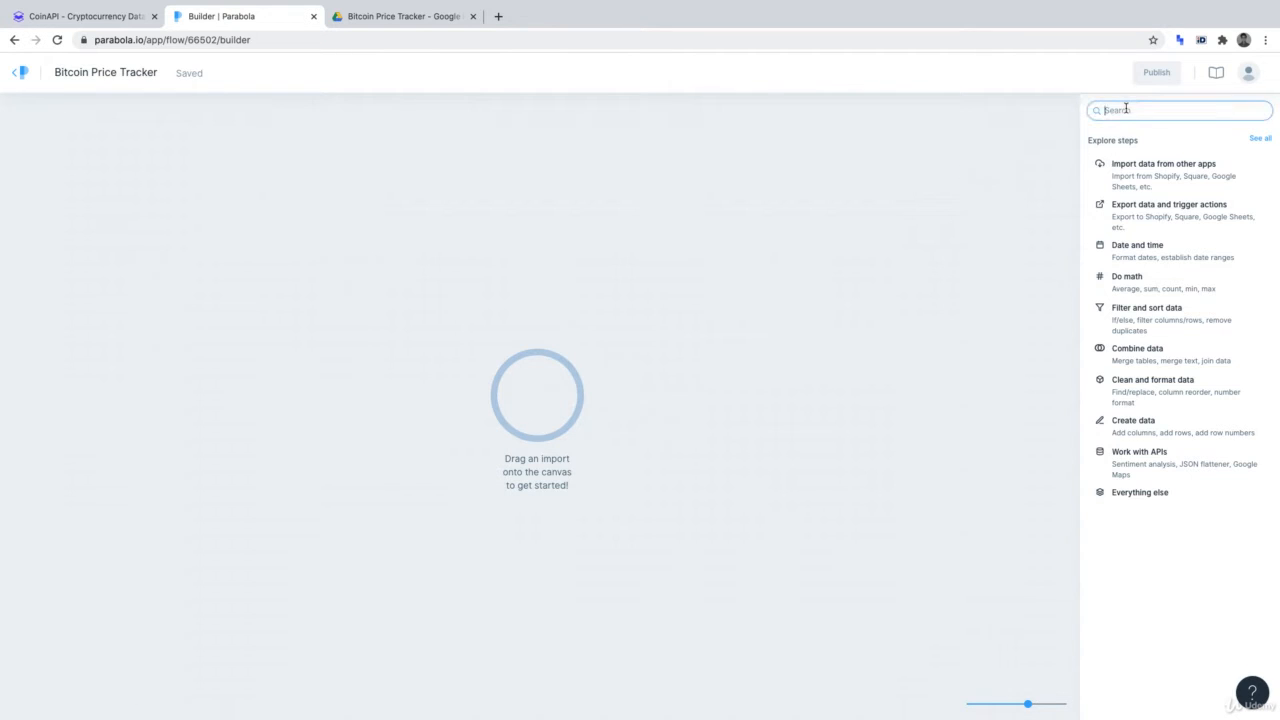
{"action": "type", "text": "api"}
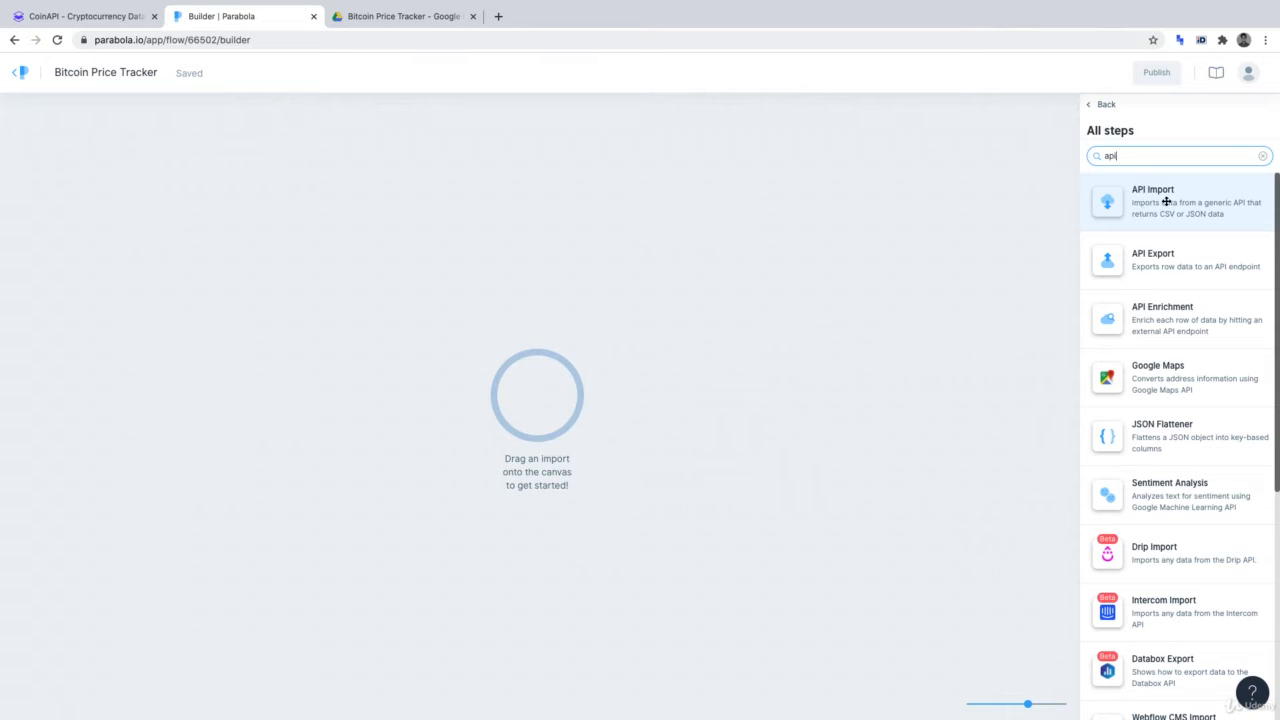
{"action": "left_click_drag", "start_coordinate": [1166, 201], "coordinate": [545, 399]}
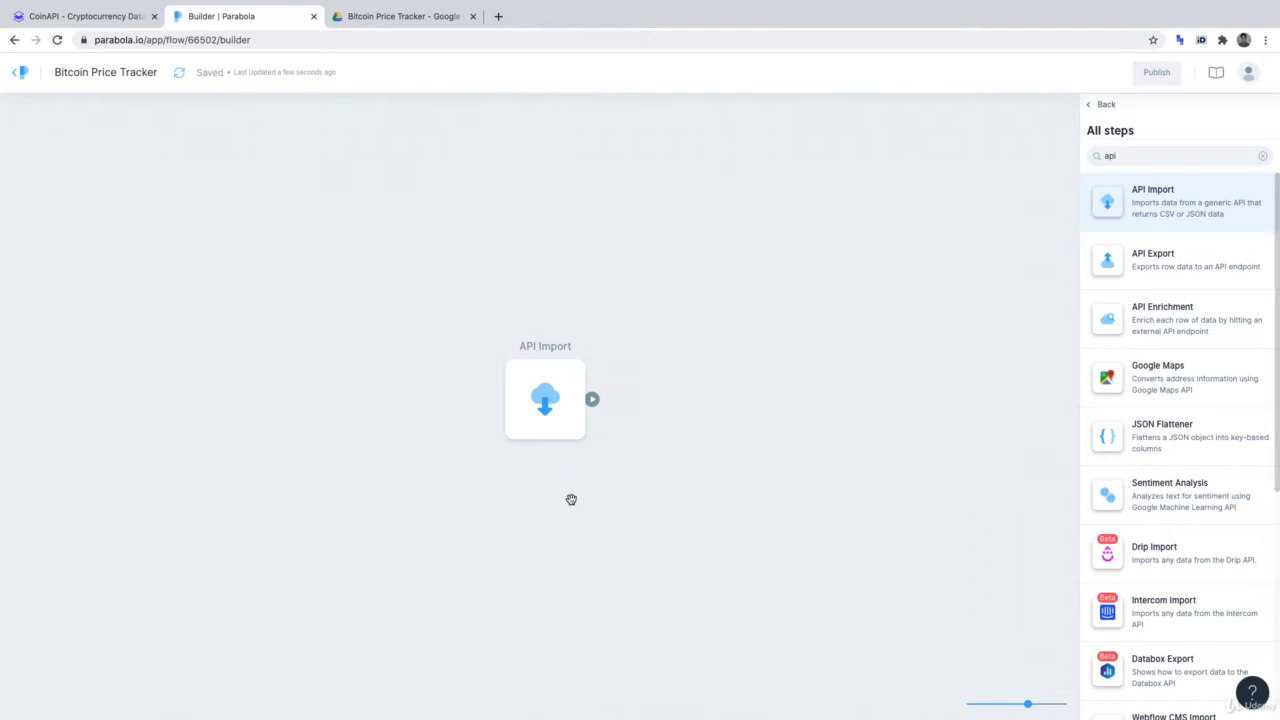
{"action": "mouse_move", "coordinate": [529, 443]}
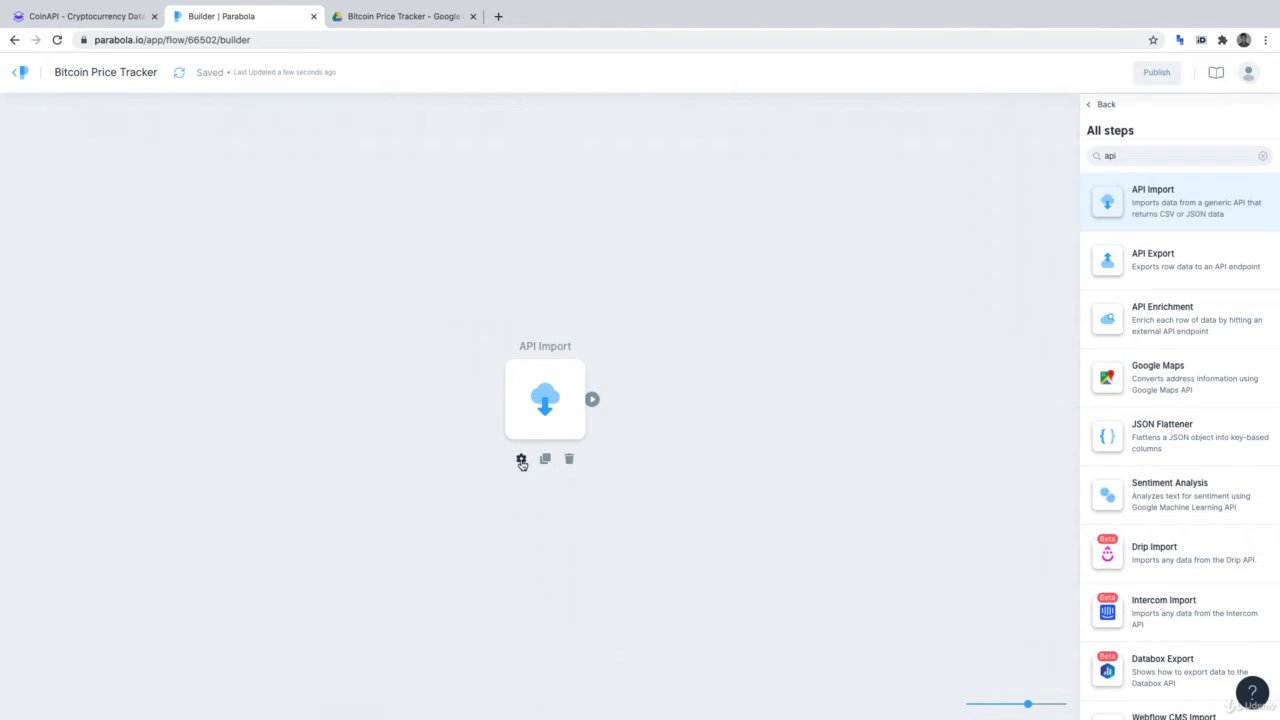
In the API Import settings, keep GET as the request type, then go to the CoinAPI site
{"action": "left_click", "coordinate": [521, 460]}
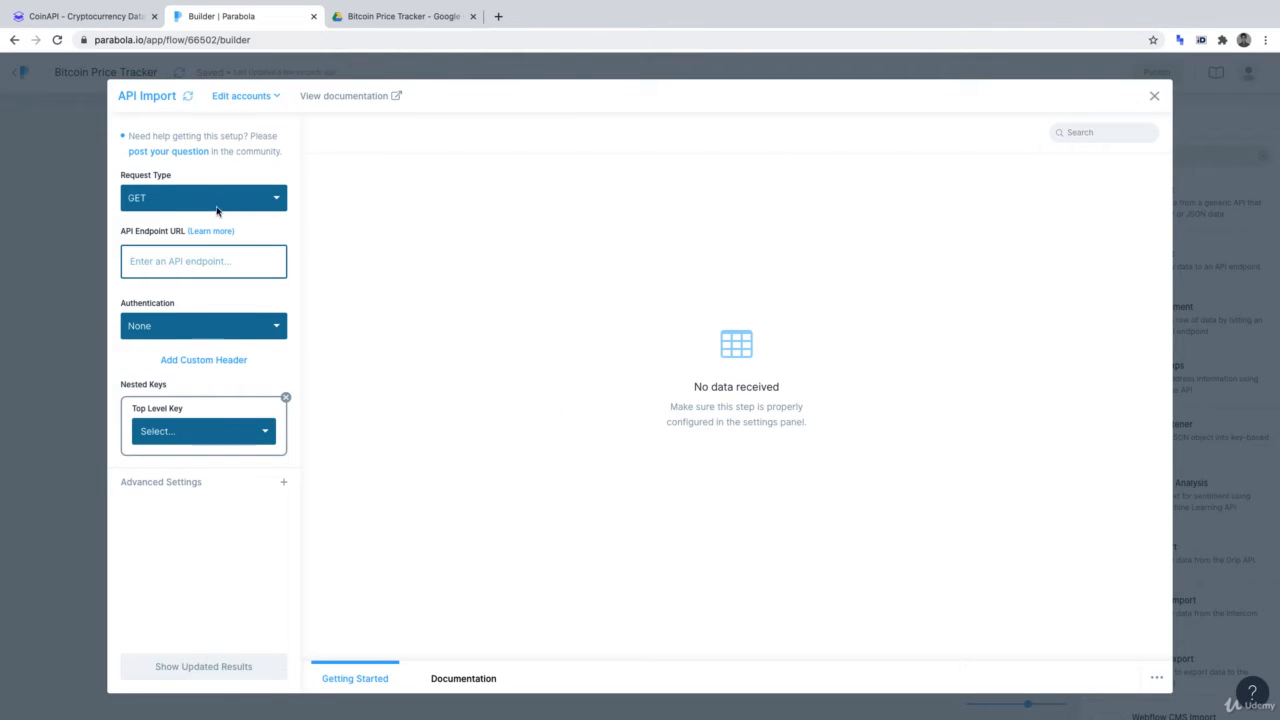
{"action": "left_click", "coordinate": [185, 198]}
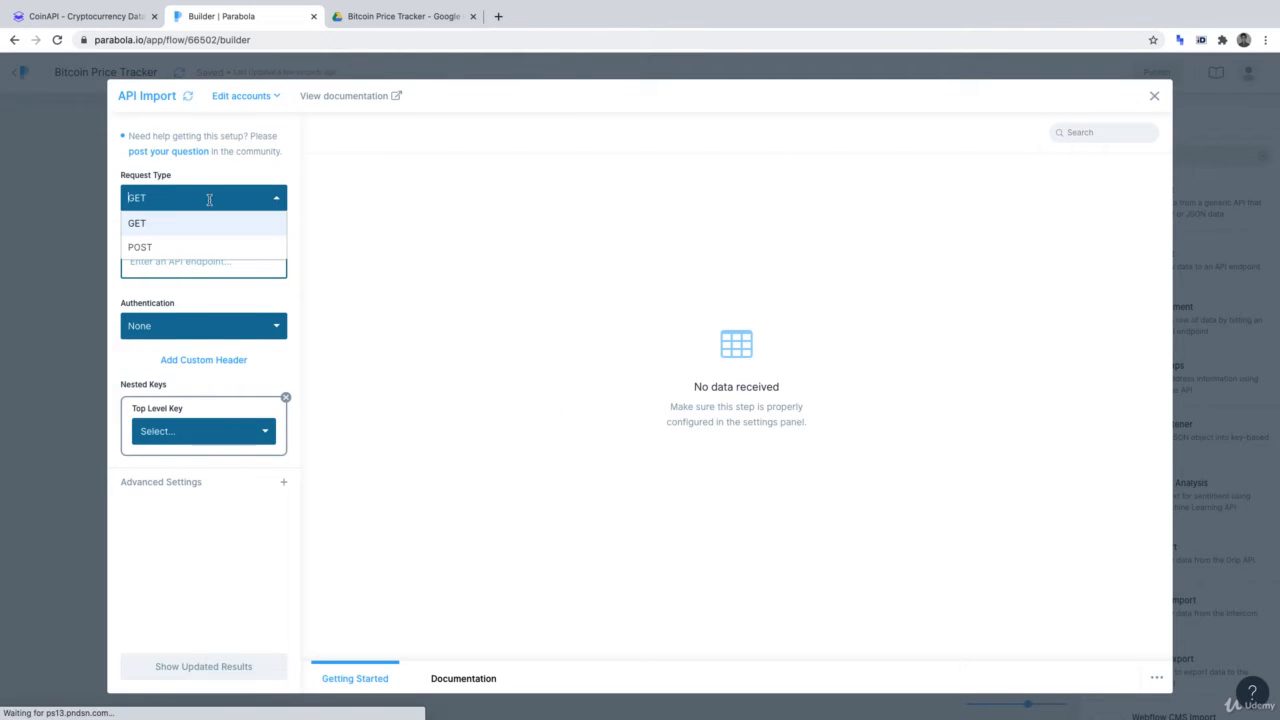
{"action": "left_click", "coordinate": [162, 224]}
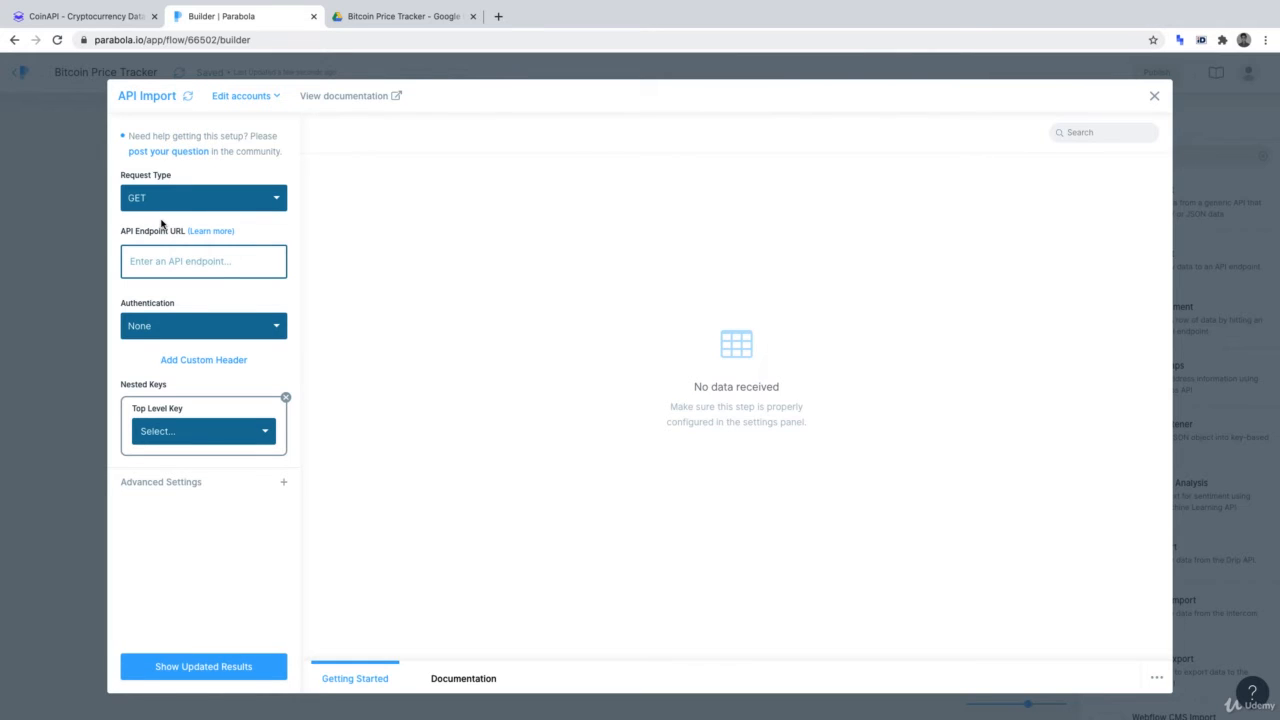
{"action": "left_click", "coordinate": [165, 261]}
{"action": "left_click", "coordinate": [92, 15]}
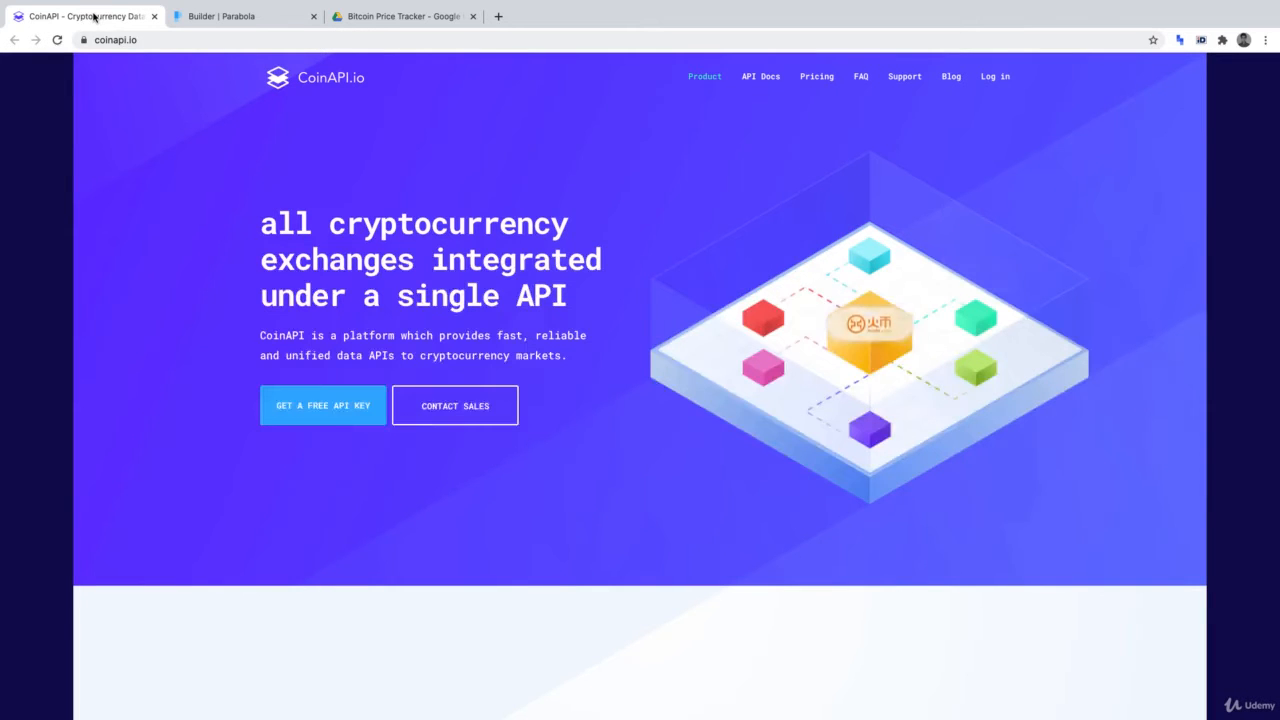
Open CoinAPI's REST API docs and scroll down to Metadata > List all exchanges (GET /v1/exchanges)
{"action": "left_click", "coordinate": [765, 82]}
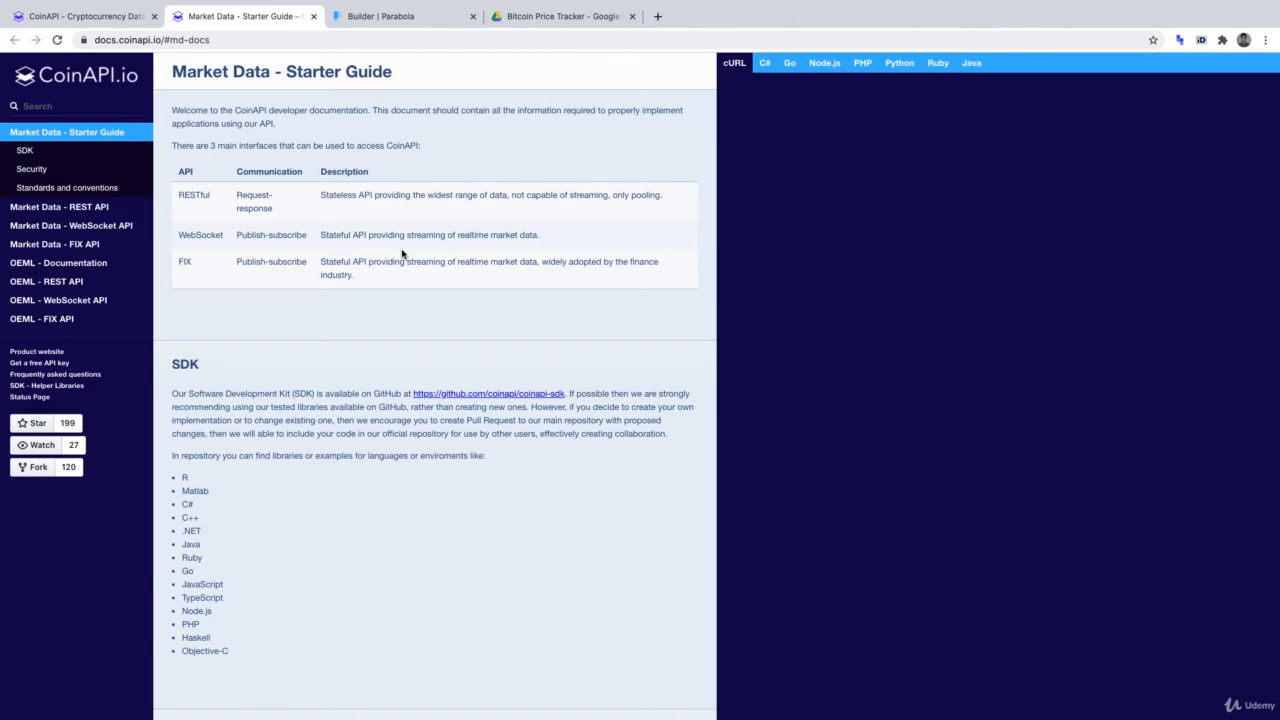
{"action": "scroll", "coordinate": [402, 254], "scroll_direction": "down", "scroll_amount": 8}
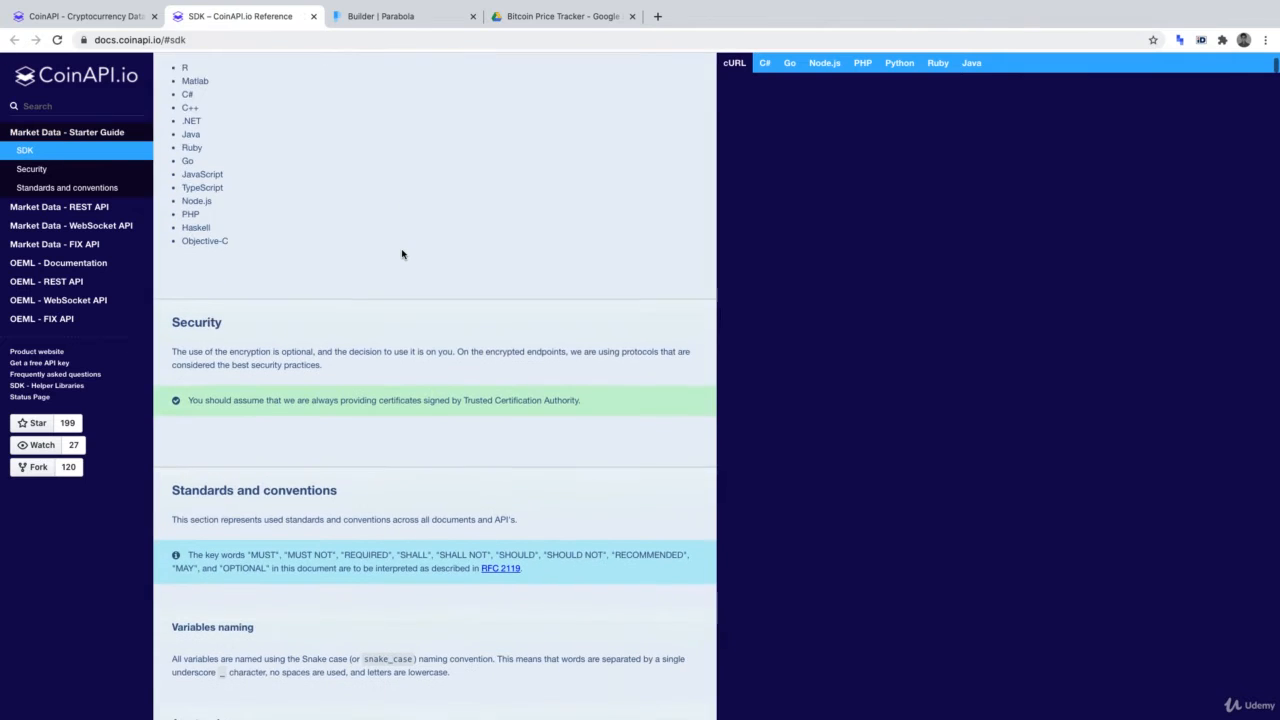
{"action": "scroll", "coordinate": [402, 254], "scroll_direction": "down", "scroll_amount": 5}
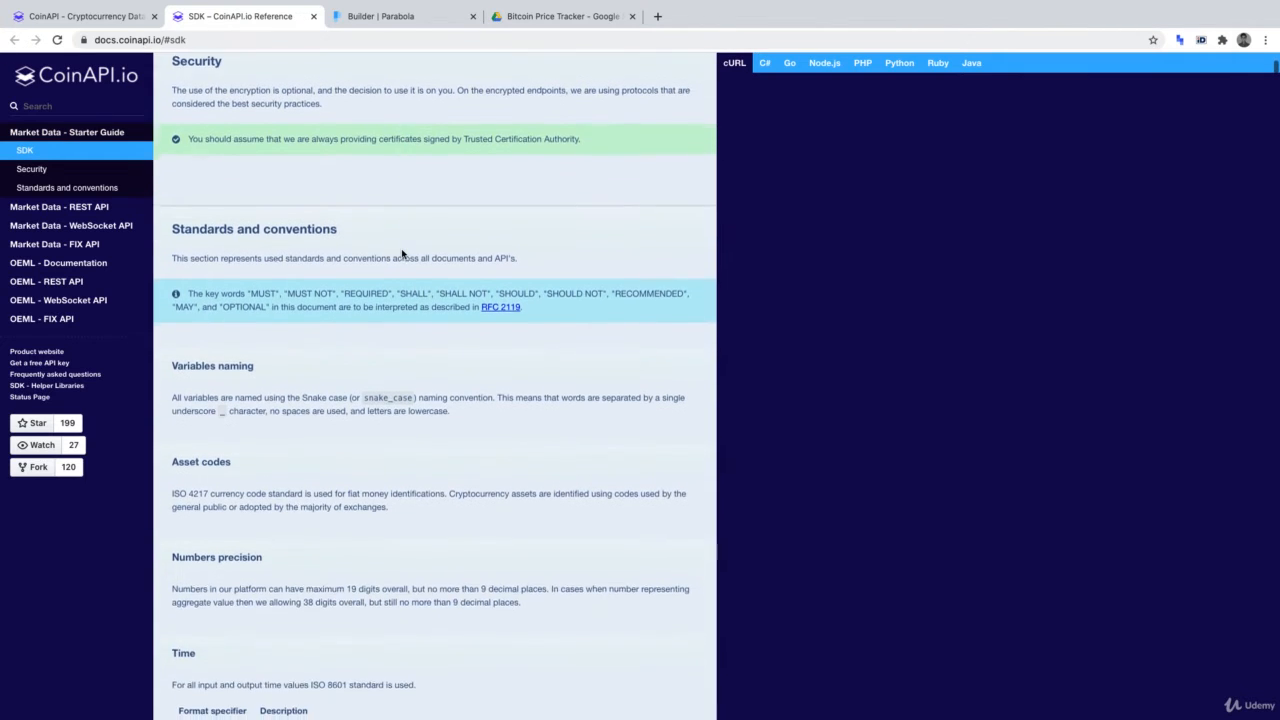
{"action": "scroll", "coordinate": [402, 254], "scroll_direction": "down", "scroll_amount": 5}
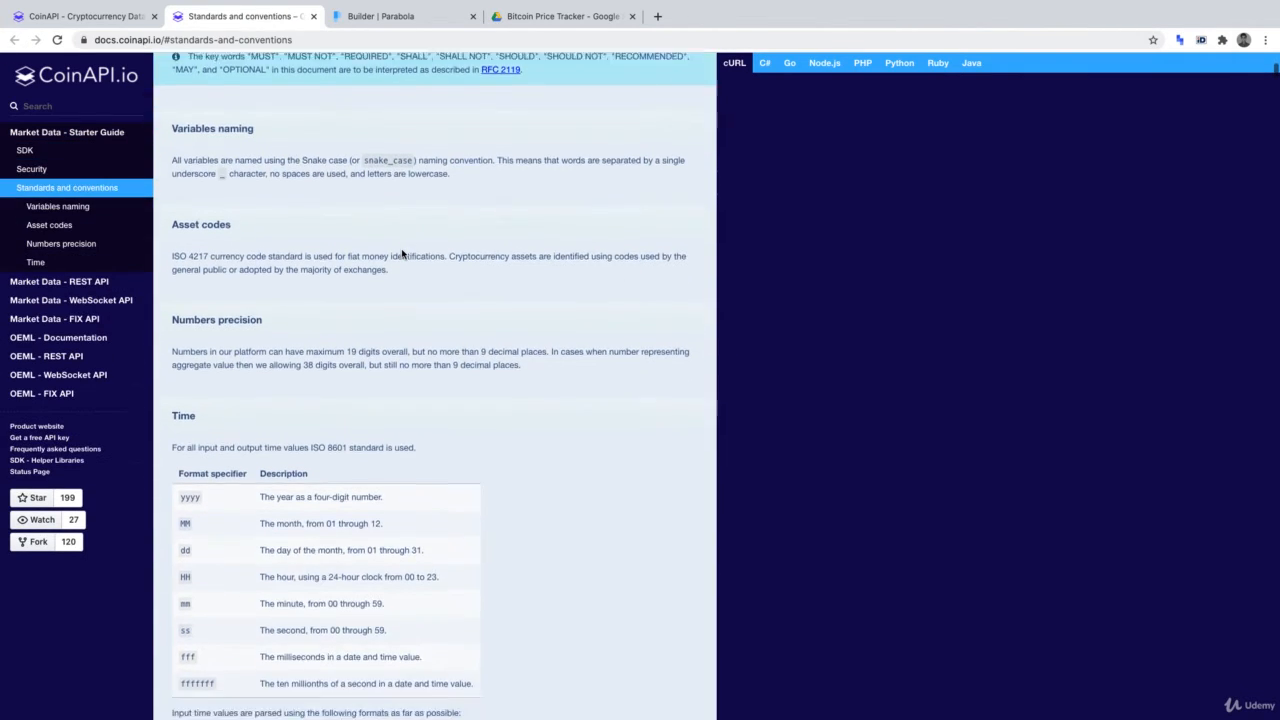
{"action": "scroll", "coordinate": [402, 254], "scroll_direction": "down", "scroll_amount": 6}
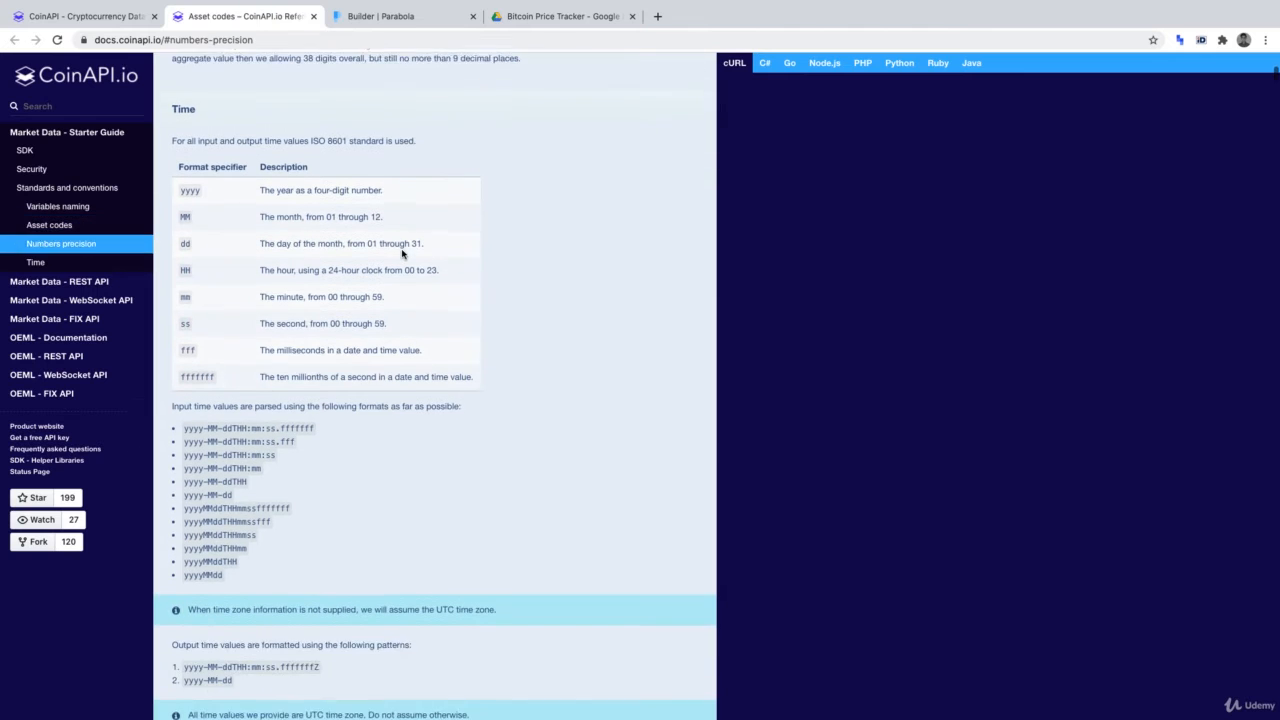
{"action": "scroll", "coordinate": [402, 254], "scroll_direction": "down", "scroll_amount": 7}
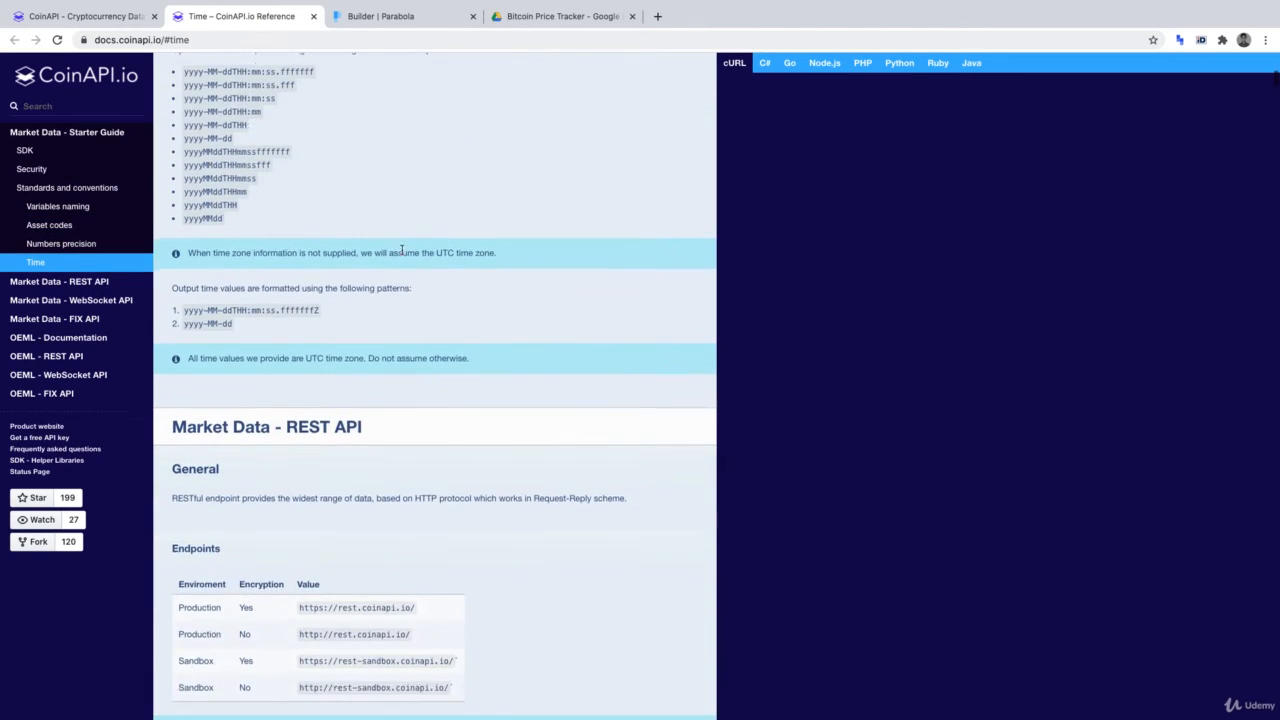
{"action": "scroll", "coordinate": [402, 250], "scroll_direction": "down", "scroll_amount": 5}
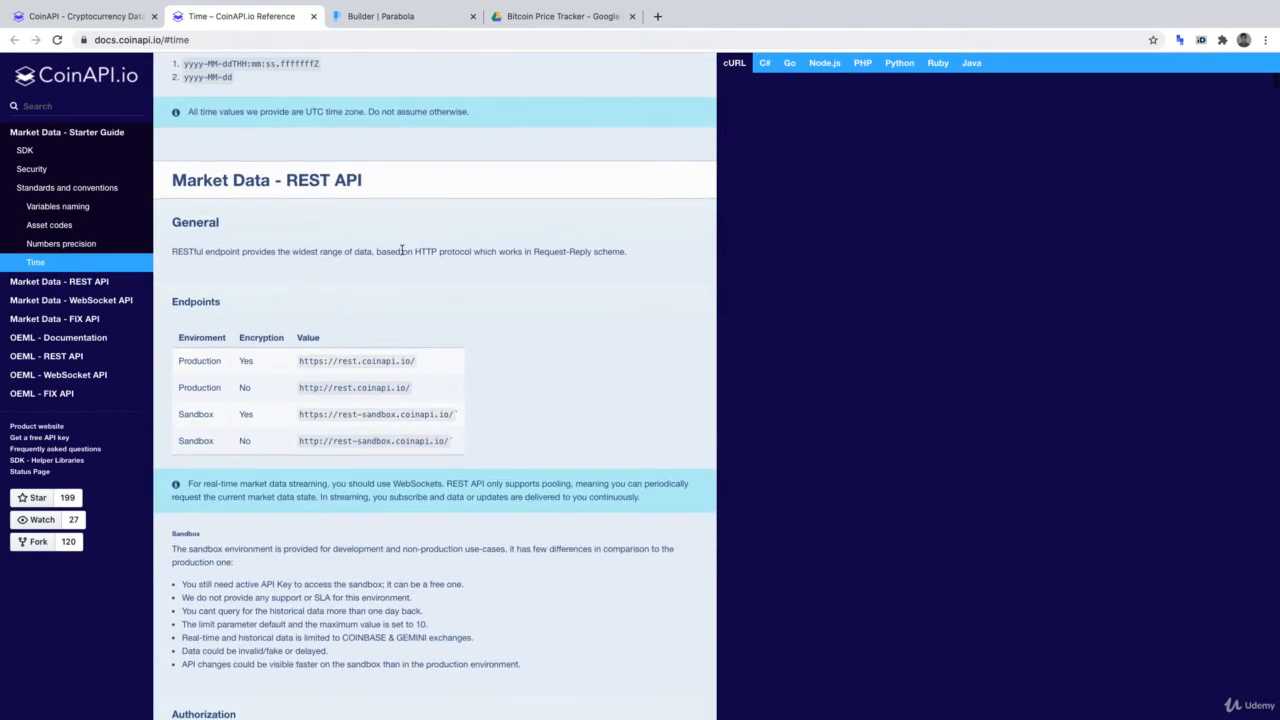
{"action": "scroll", "coordinate": [402, 251], "scroll_direction": "down", "scroll_amount": 6}
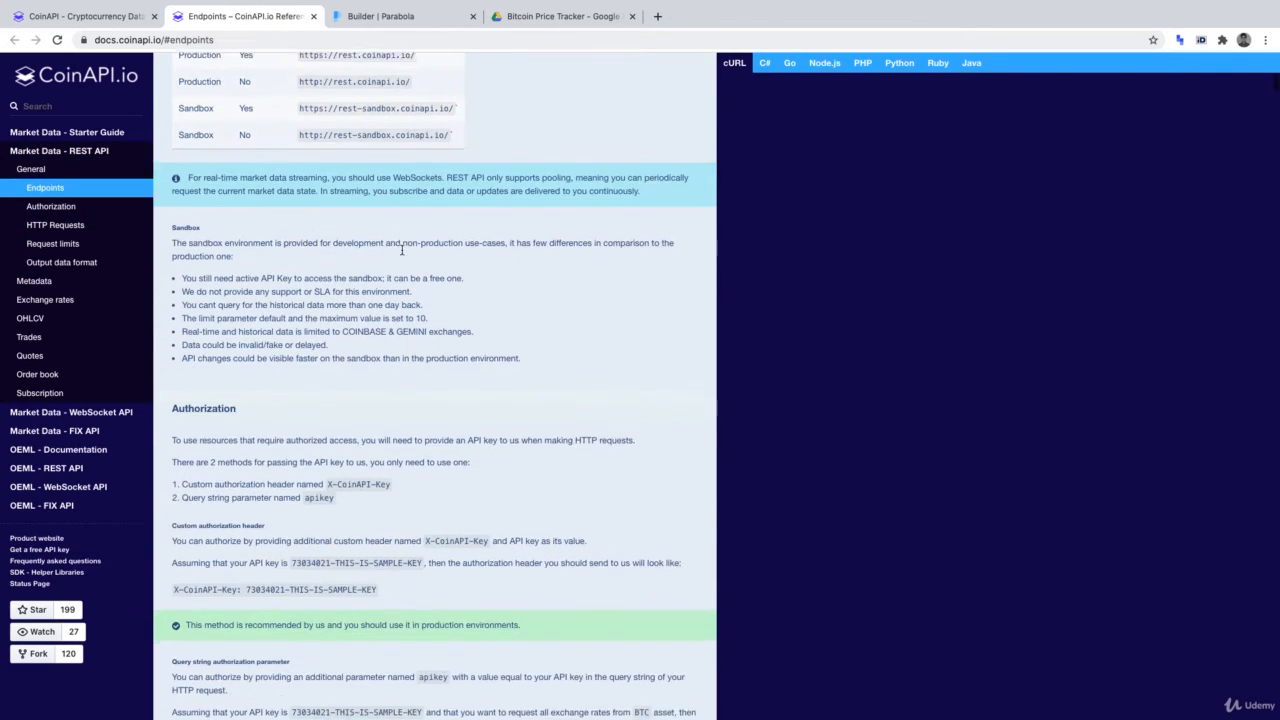
{"action": "scroll", "coordinate": [402, 252], "scroll_direction": "down", "scroll_amount": 8}
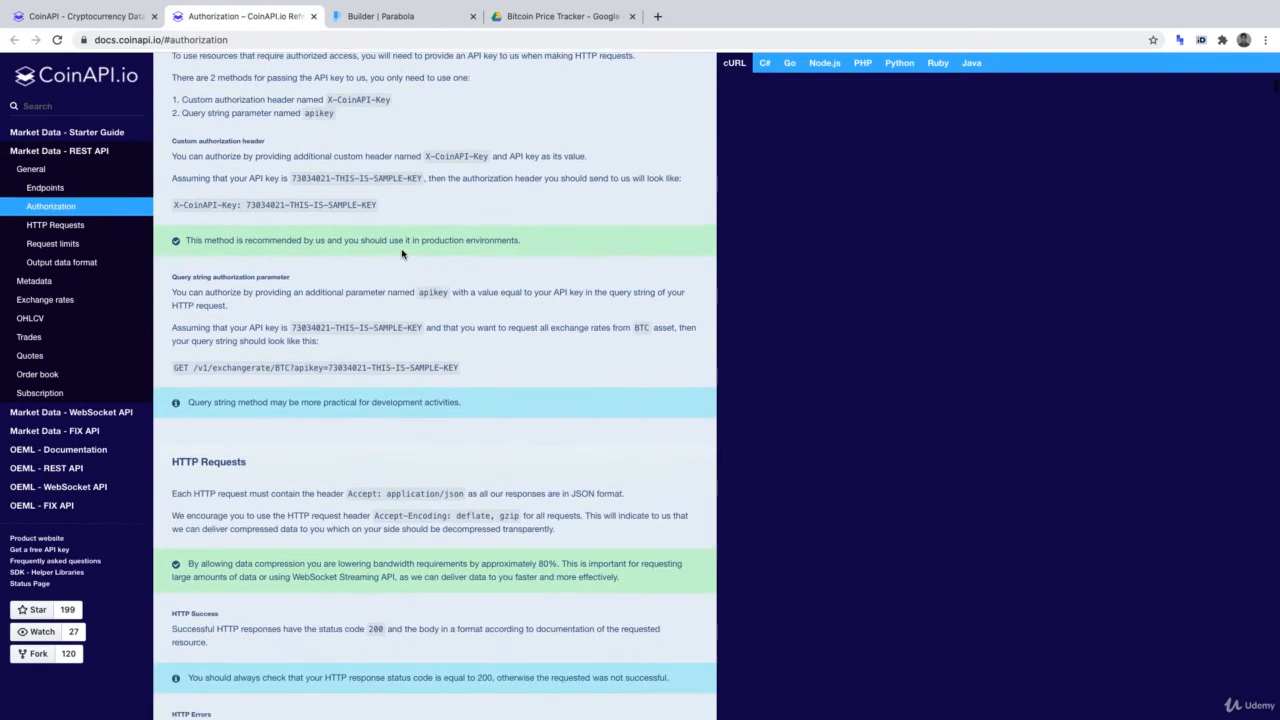
{"action": "scroll", "coordinate": [402, 253], "scroll_direction": "down", "scroll_amount": 5}
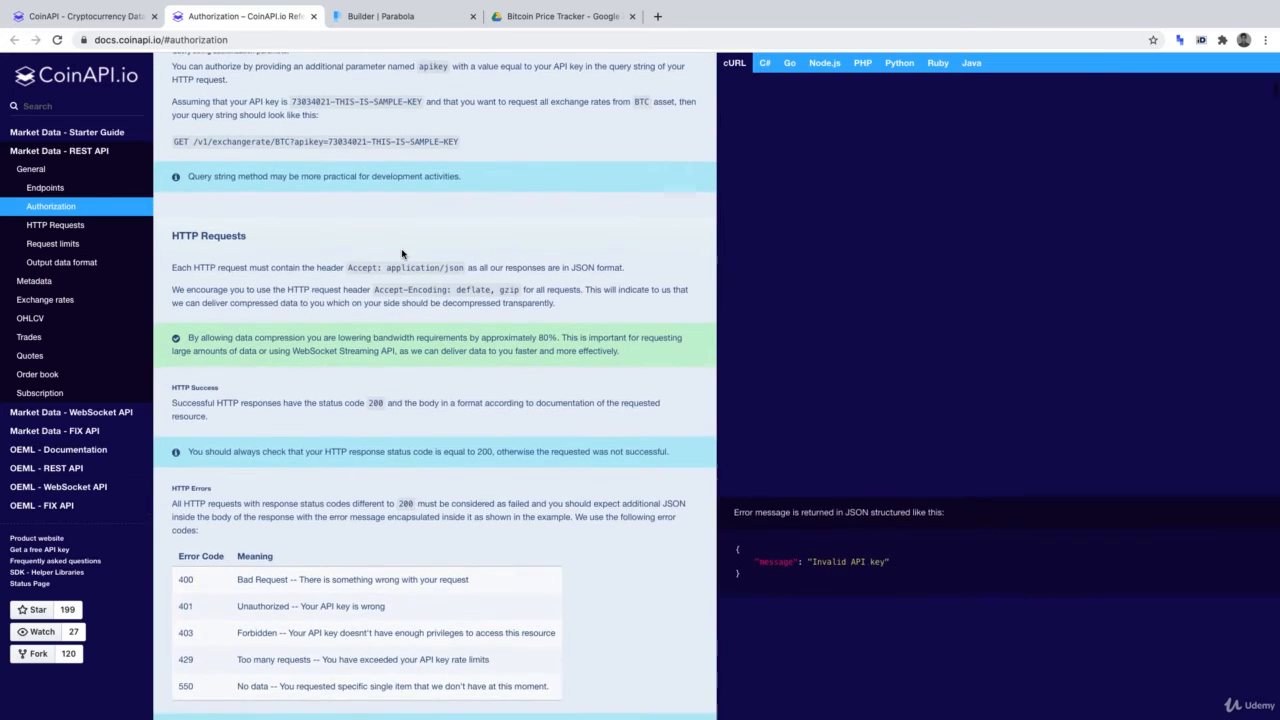
{"action": "scroll", "coordinate": [402, 253], "scroll_direction": "down", "scroll_amount": 3}
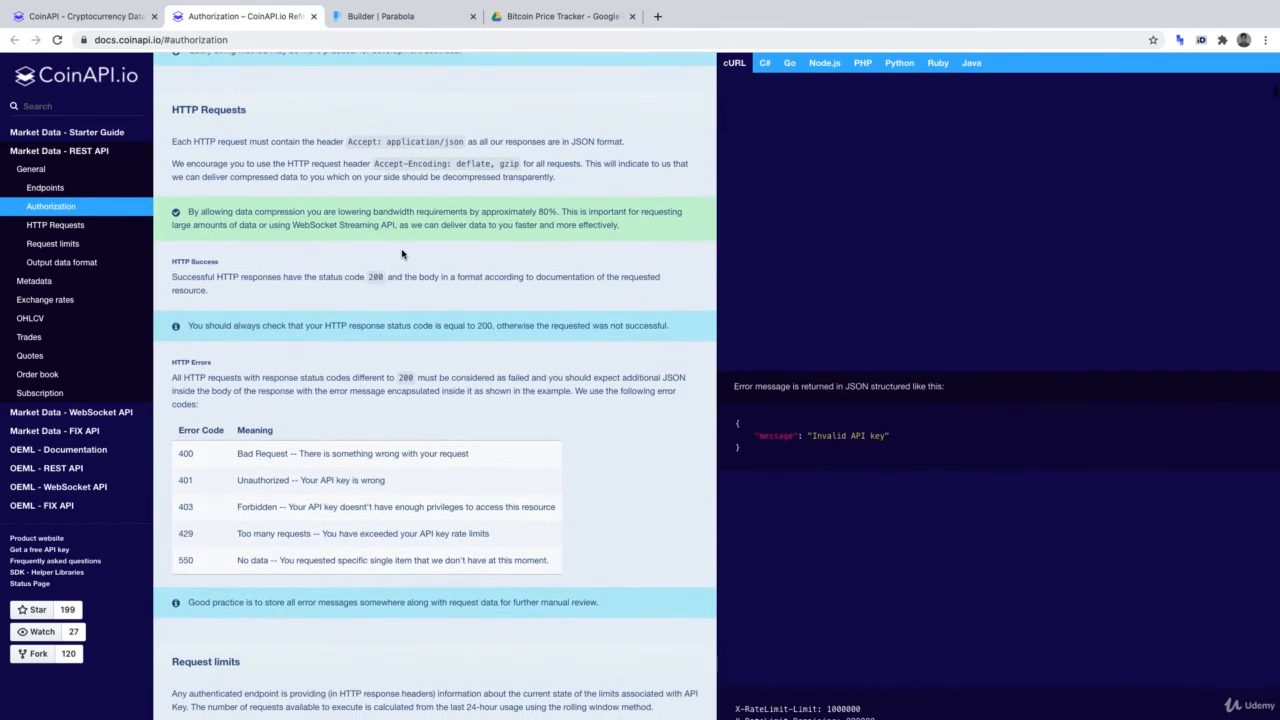
{"action": "scroll", "coordinate": [402, 254], "scroll_direction": "down", "scroll_amount": 3}
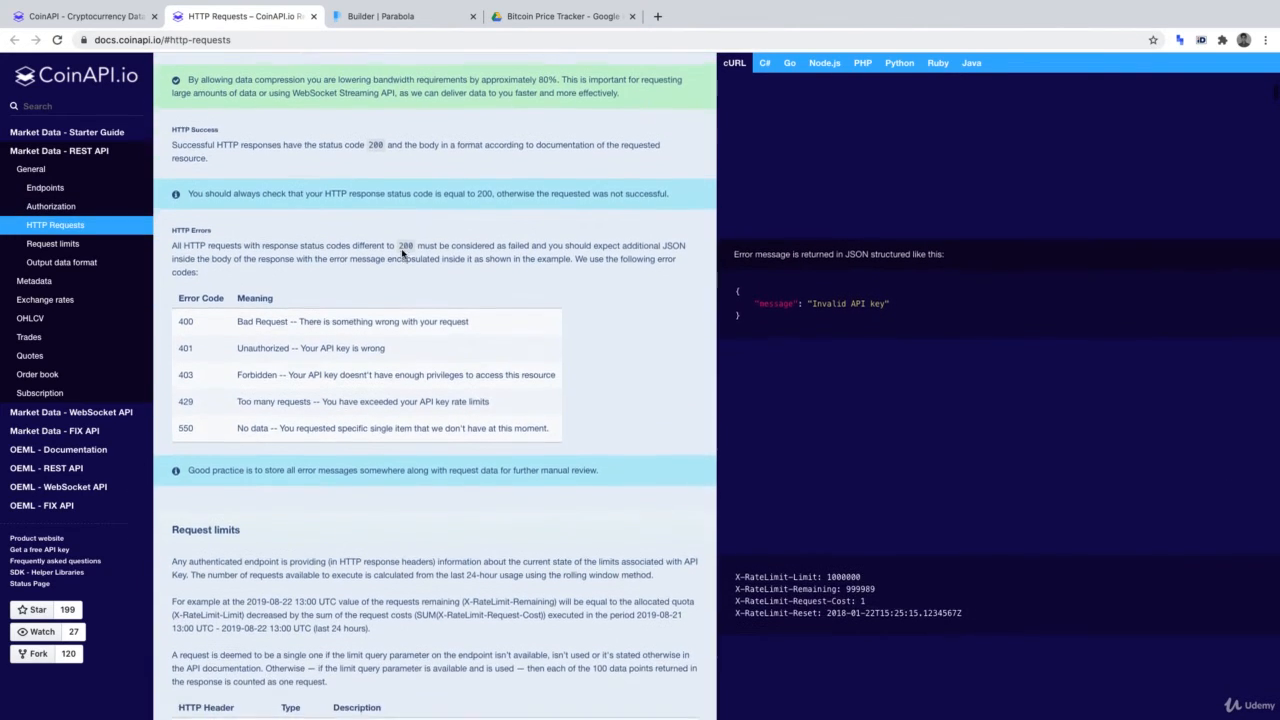
{"action": "scroll", "coordinate": [402, 254], "scroll_direction": "down", "scroll_amount": 4}
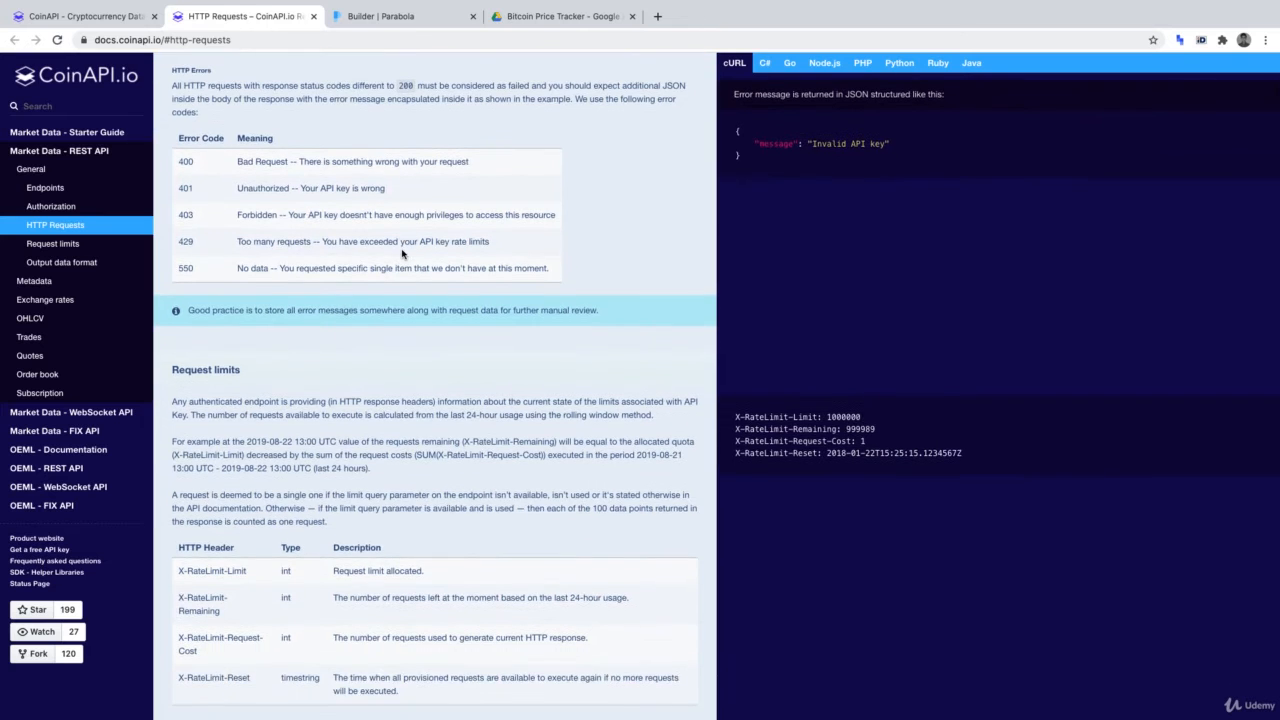
{"action": "scroll", "coordinate": [402, 253], "scroll_direction": "down", "scroll_amount": 13}
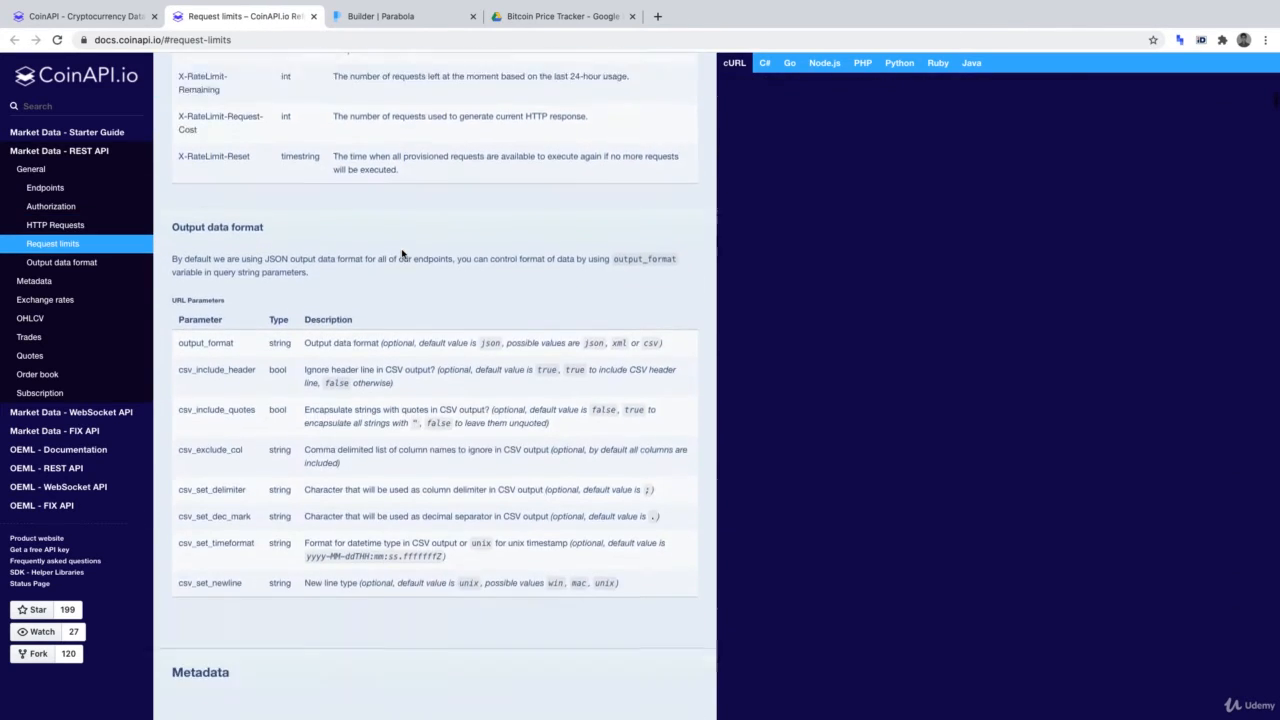
{"action": "scroll", "coordinate": [402, 254], "scroll_direction": "down", "scroll_amount": 12}
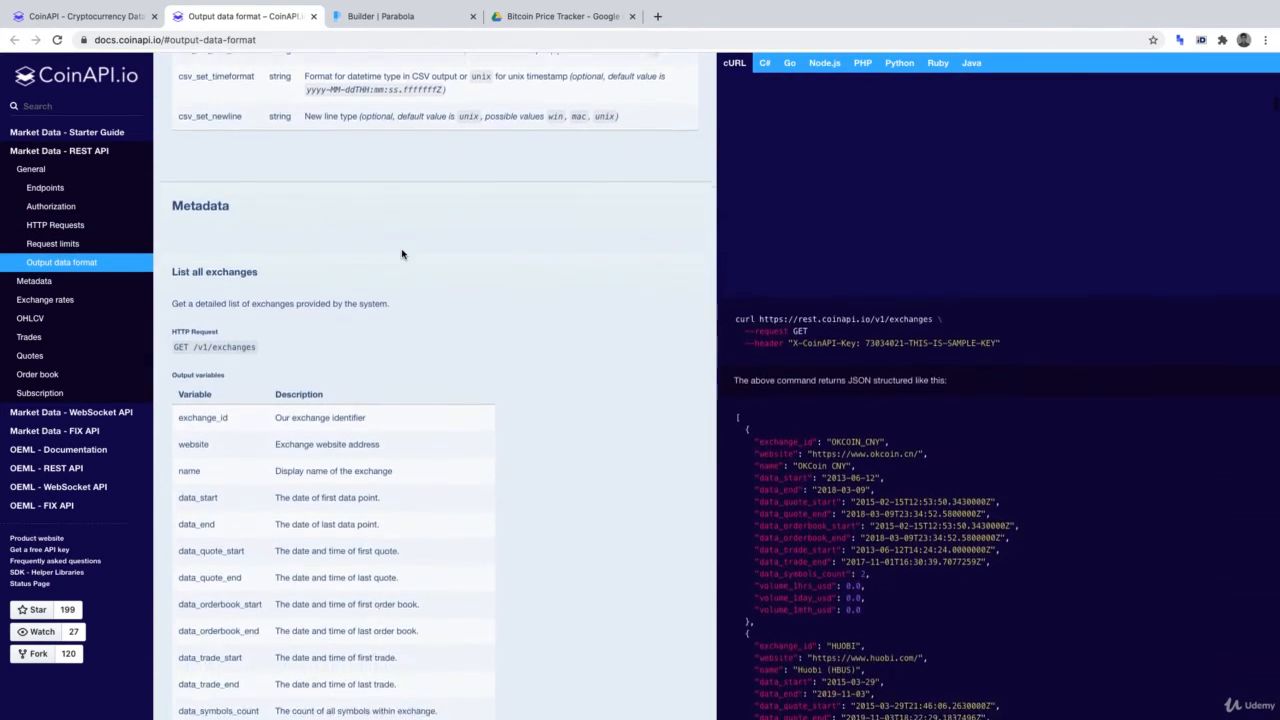
{"action": "scroll", "coordinate": [402, 254], "scroll_direction": "down", "scroll_amount": 3}
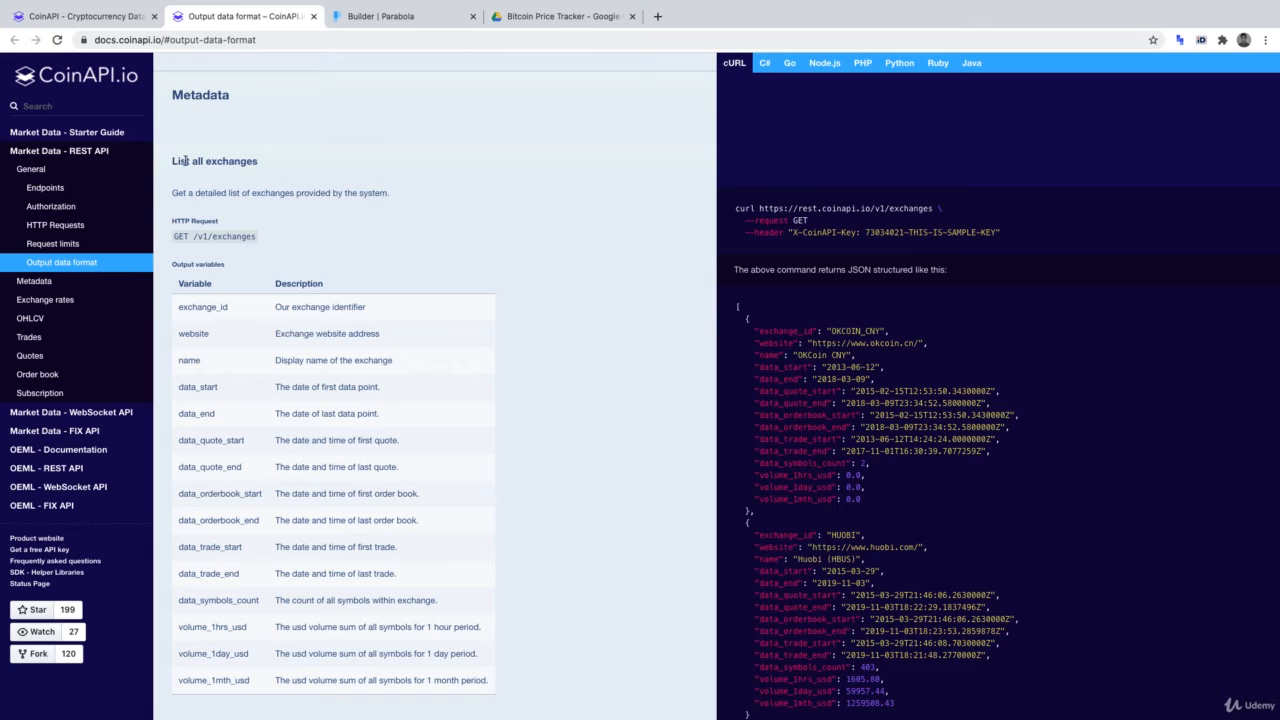
Highlight the List all exchanges heading and its example endpoint URL, then clear the selection
{"action": "left_click_drag", "start_coordinate": [173, 160], "coordinate": [280, 150]}
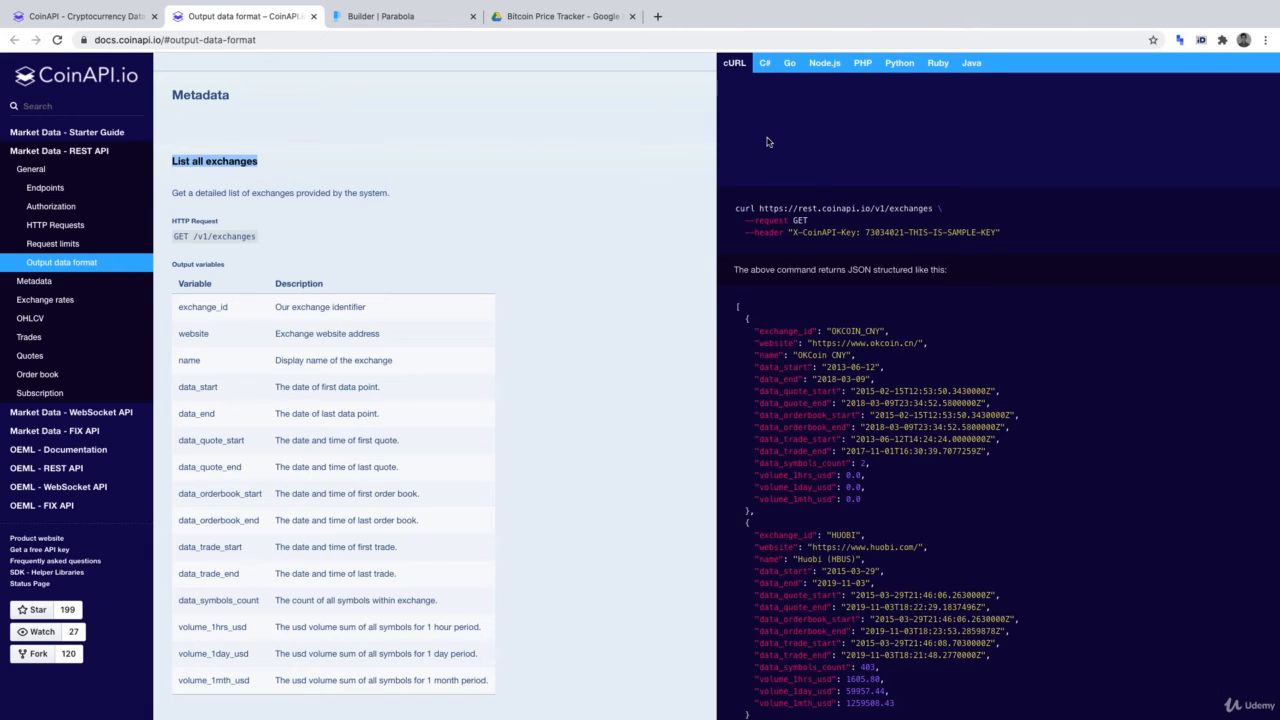
{"action": "left_click", "coordinate": [772, 210]}
{"action": "left_click_drag", "start_coordinate": [760, 209], "coordinate": [931, 203]}
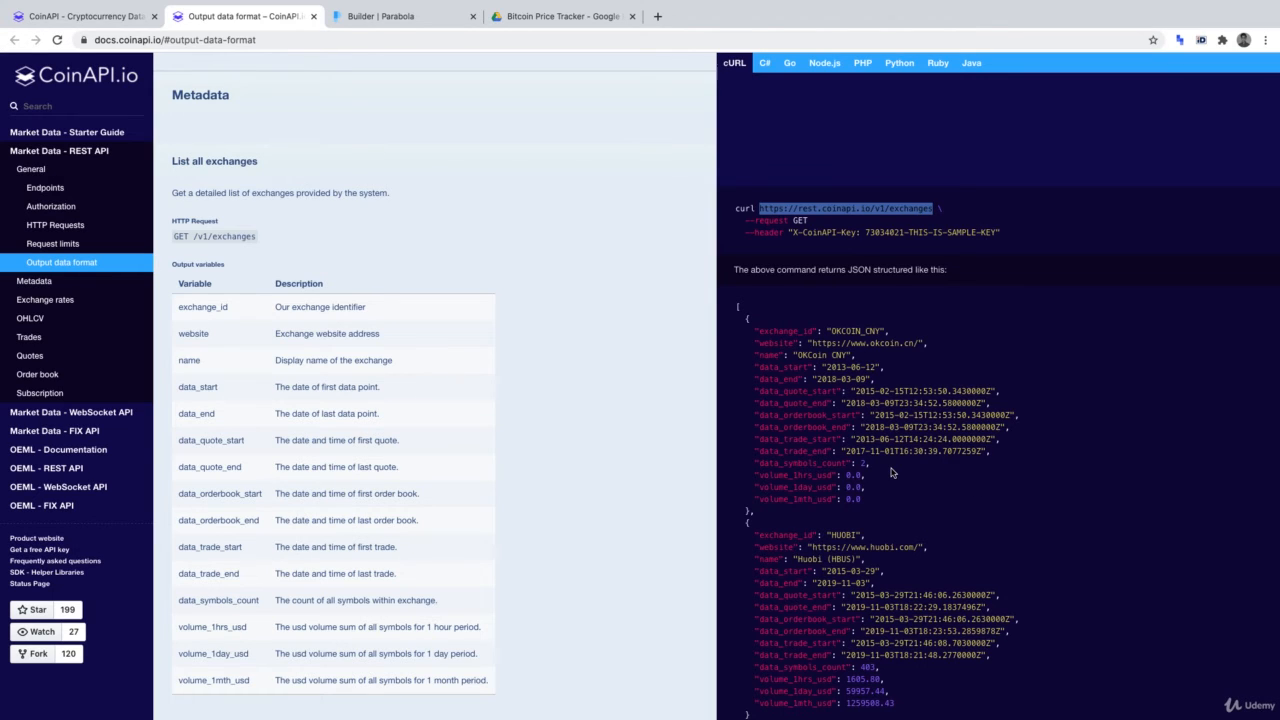
{"action": "left_click", "coordinate": [624, 436]}
{"action": "scroll", "coordinate": [624, 436], "scroll_direction": "down", "scroll_amount": 5}
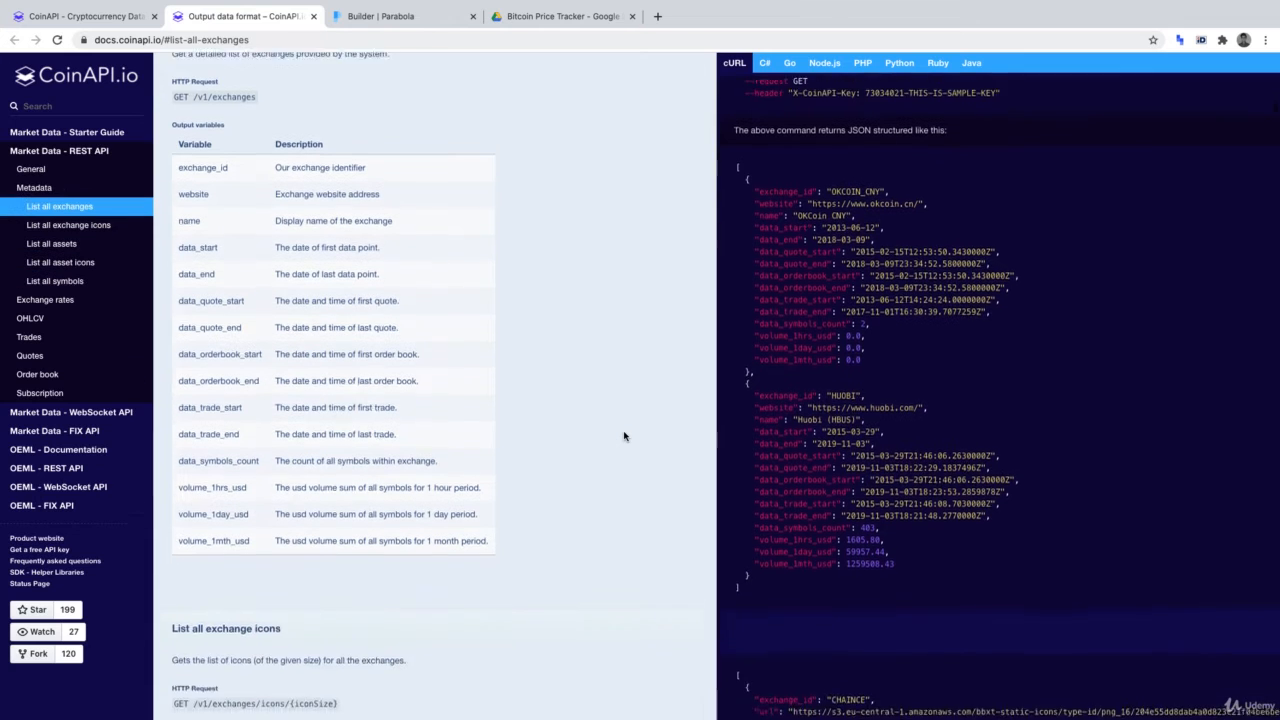
{"action": "scroll", "coordinate": [624, 436], "scroll_direction": "down", "scroll_amount": 5}
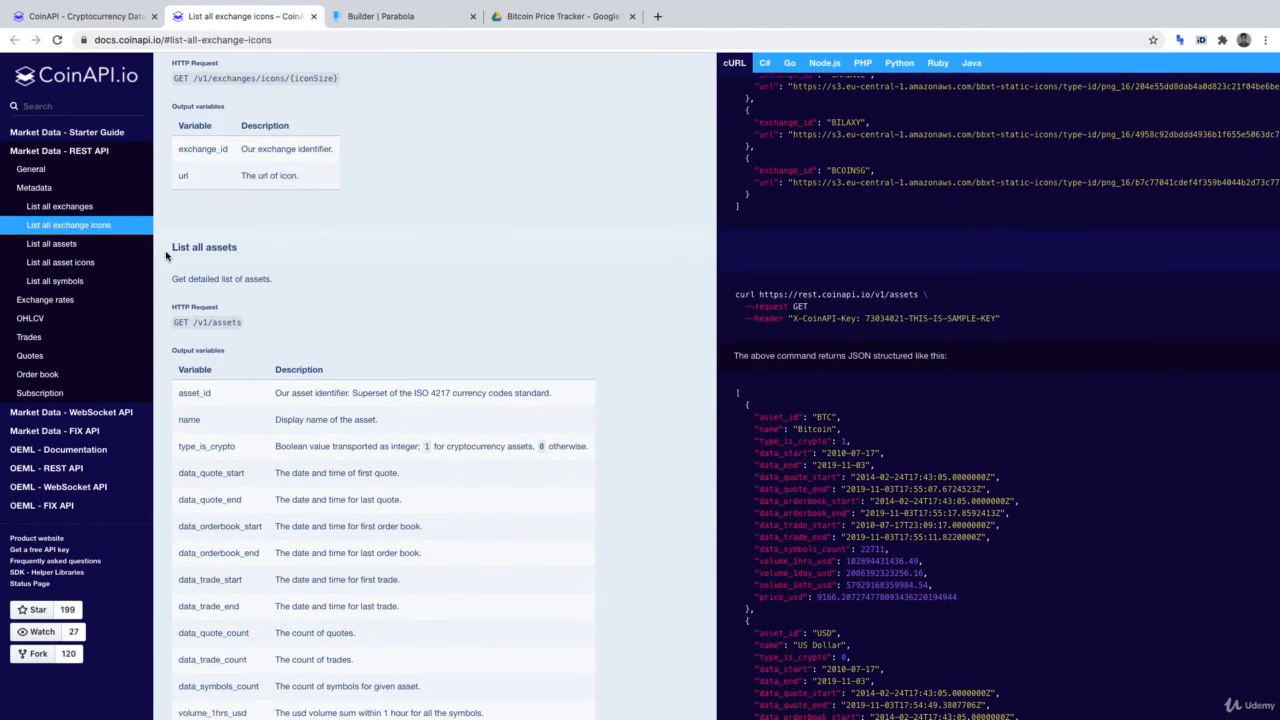
{"action": "left_click_drag", "start_coordinate": [168, 247], "coordinate": [252, 247]}
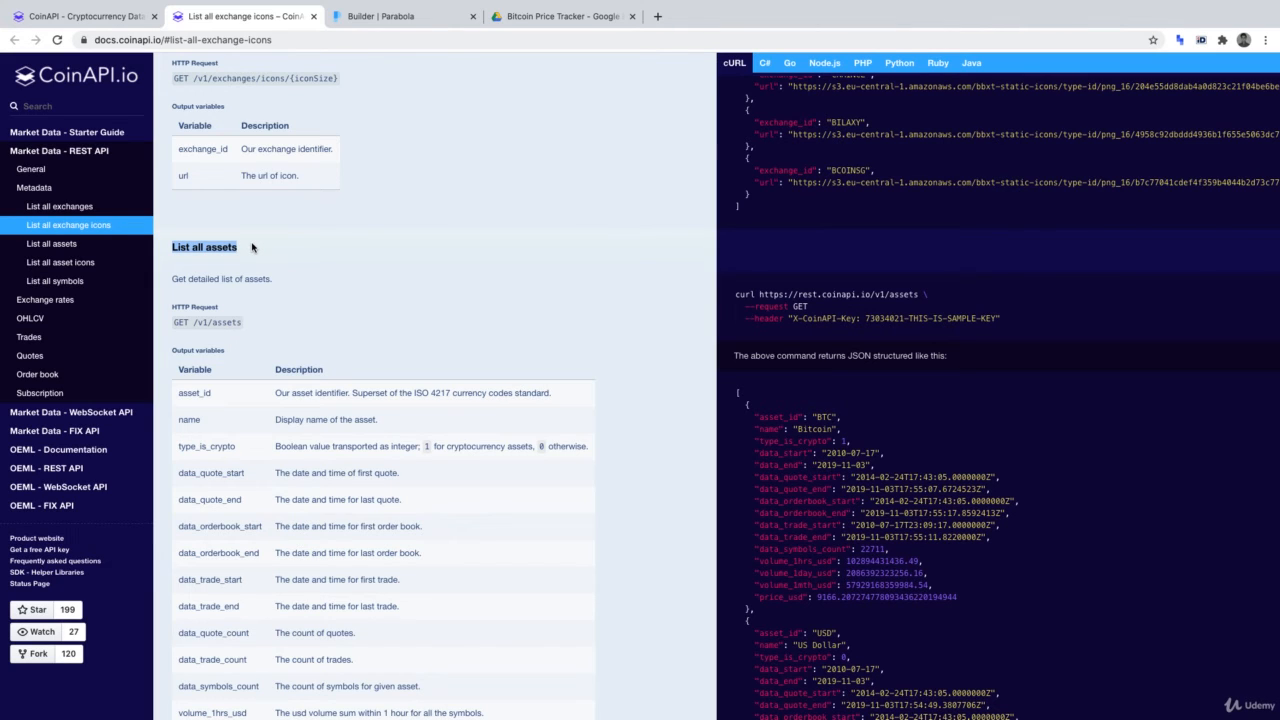
{"action": "left_click", "coordinate": [767, 292]}
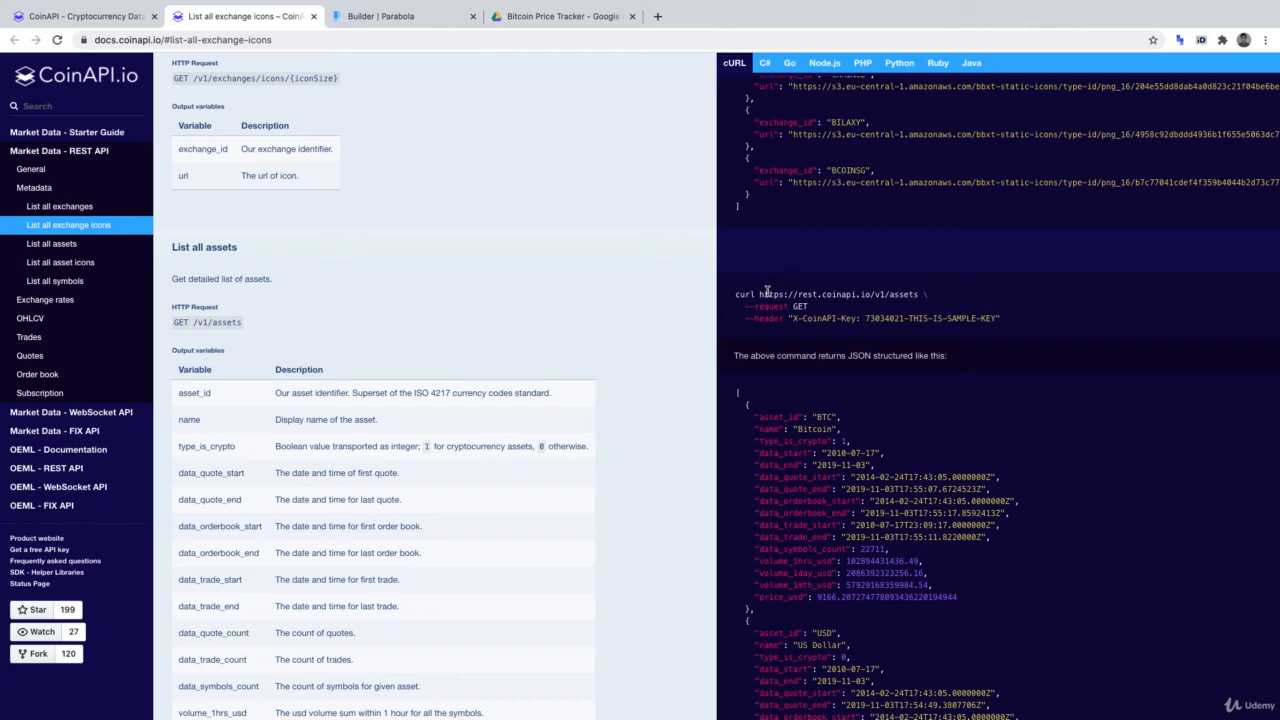
{"action": "left_click_drag", "start_coordinate": [760, 294], "coordinate": [918, 290]}
{"action": "key", "text": "ctrl+c"}
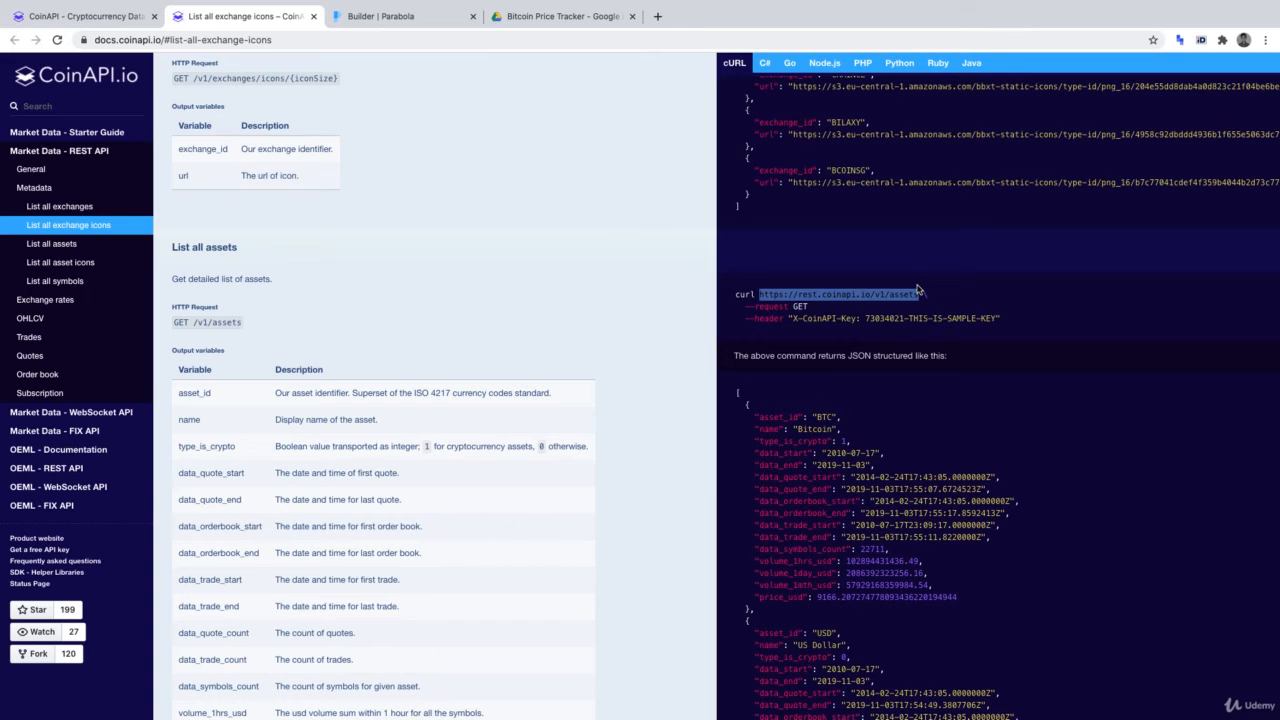
{"action": "left_click", "coordinate": [405, 18]}
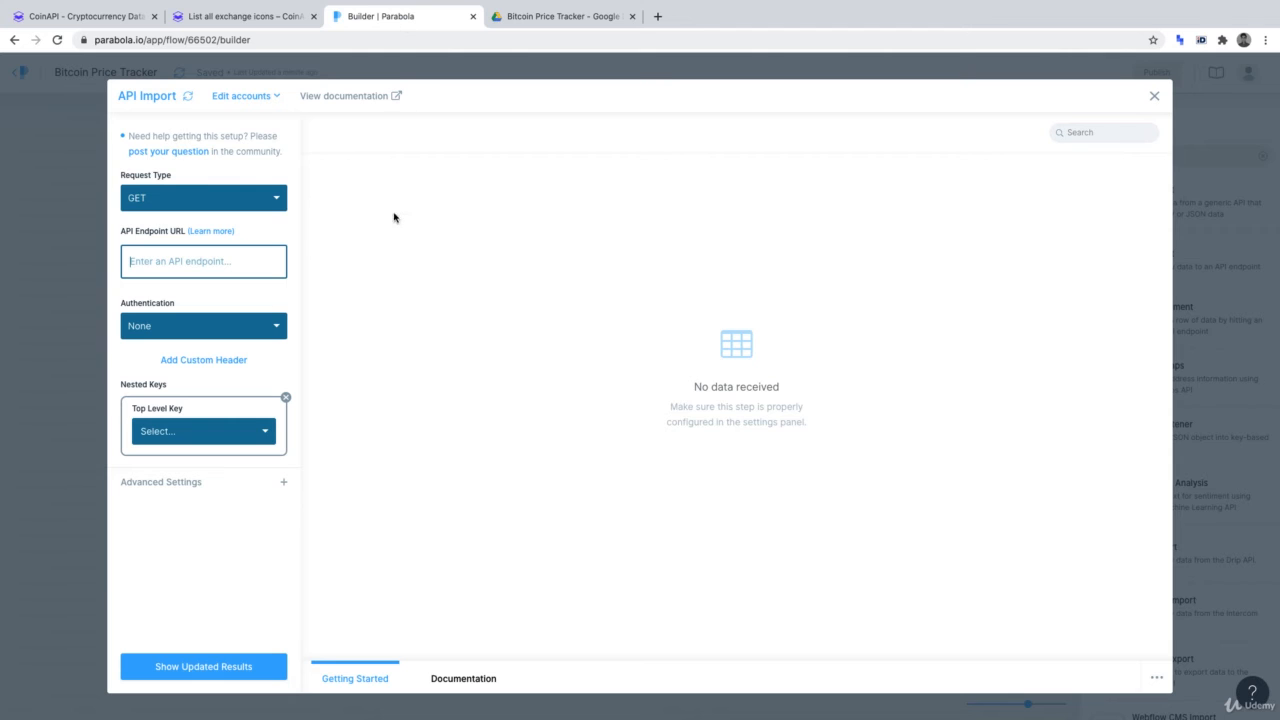
{"action": "key", "text": "ctrl+v"}
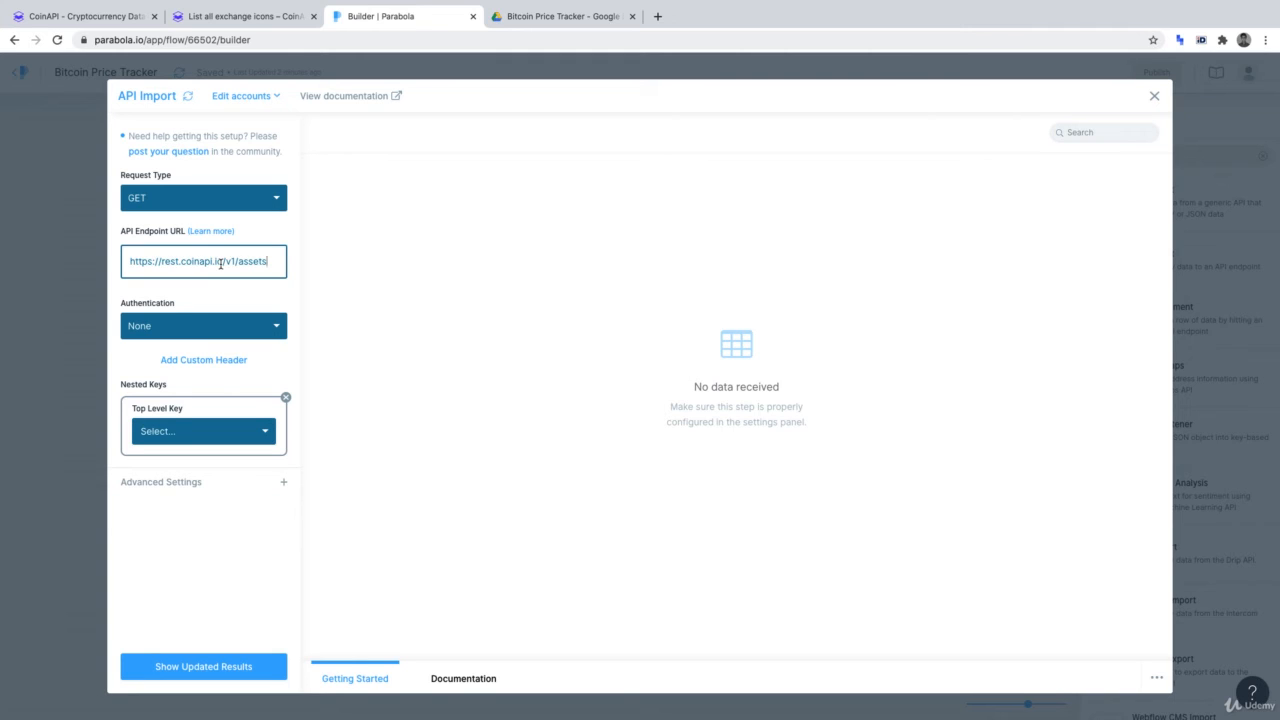
{"action": "left_click", "coordinate": [219, 315]}
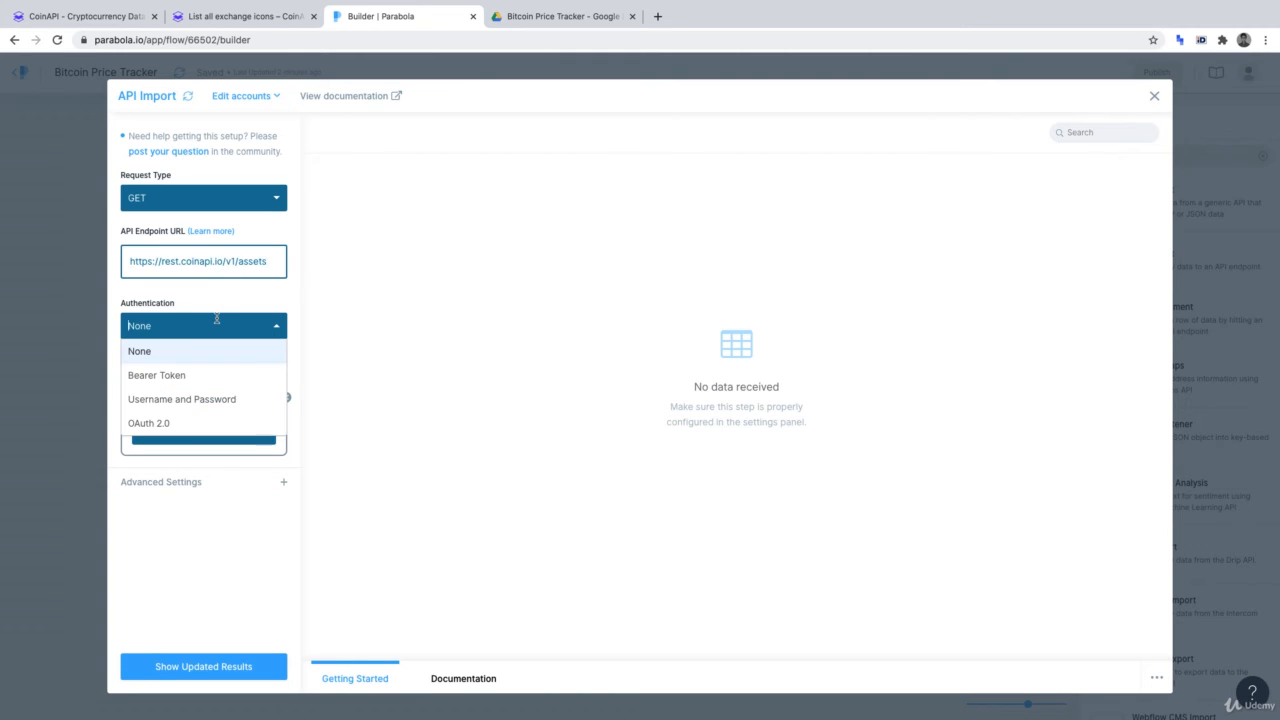
Set Authentication to Bearer Token and paste the CoinAPI API key as the token
{"action": "left_click", "coordinate": [194, 377]}
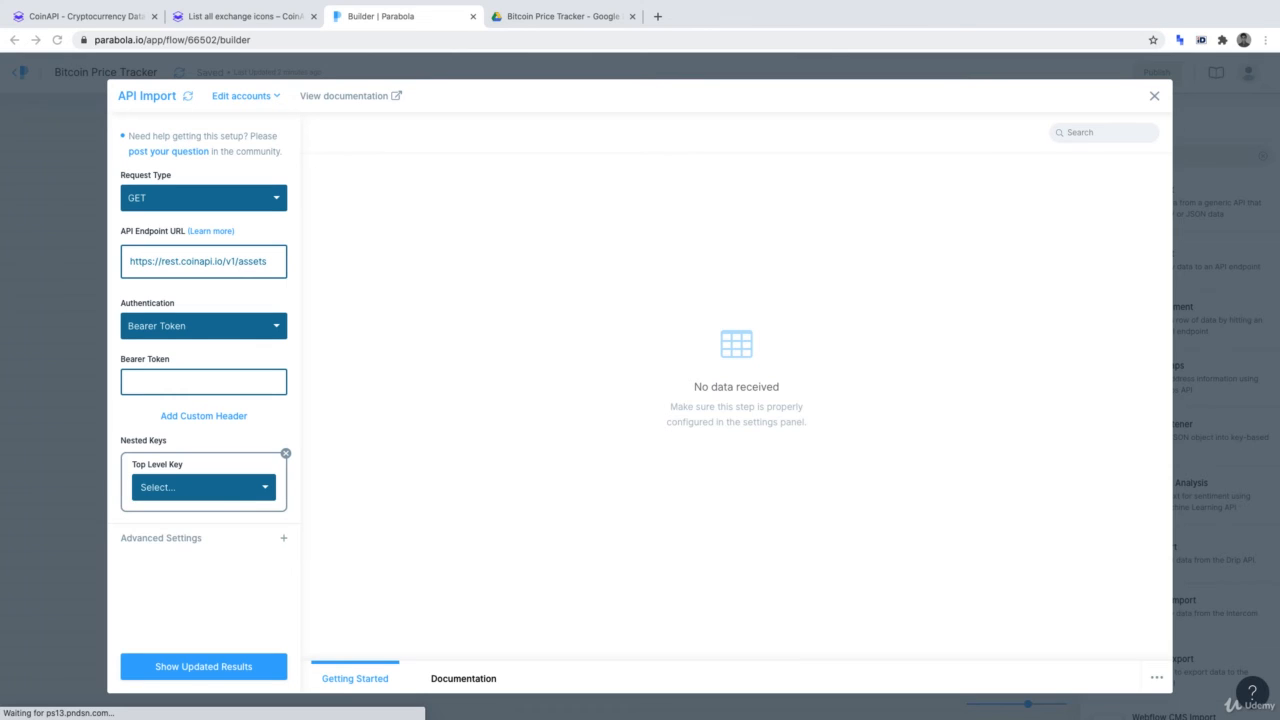
{"action": "left_click", "coordinate": [232, 381]}
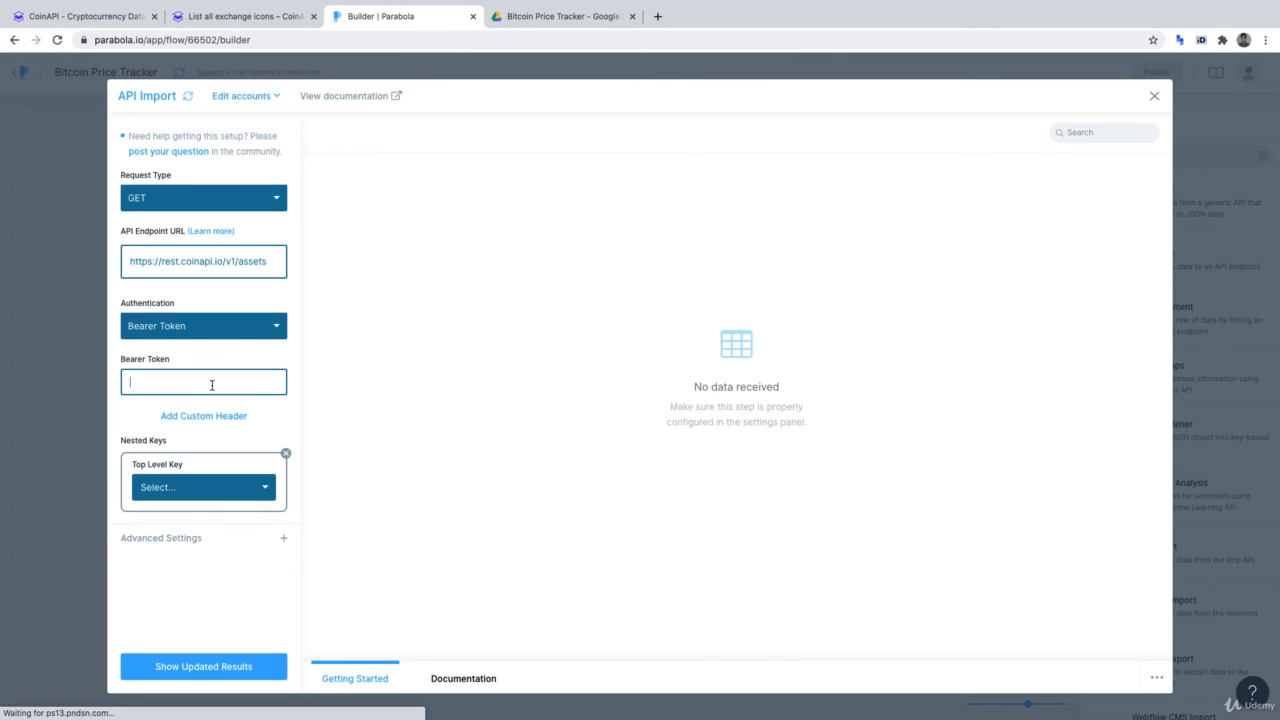
{"action": "key", "text": "ctrl+v"}
{"action": "left_click", "coordinate": [241, 399]}
Fetch updated results and scroll through the 9,486-row, 17-column CoinAPI assets table
{"action": "left_click", "coordinate": [240, 666]}
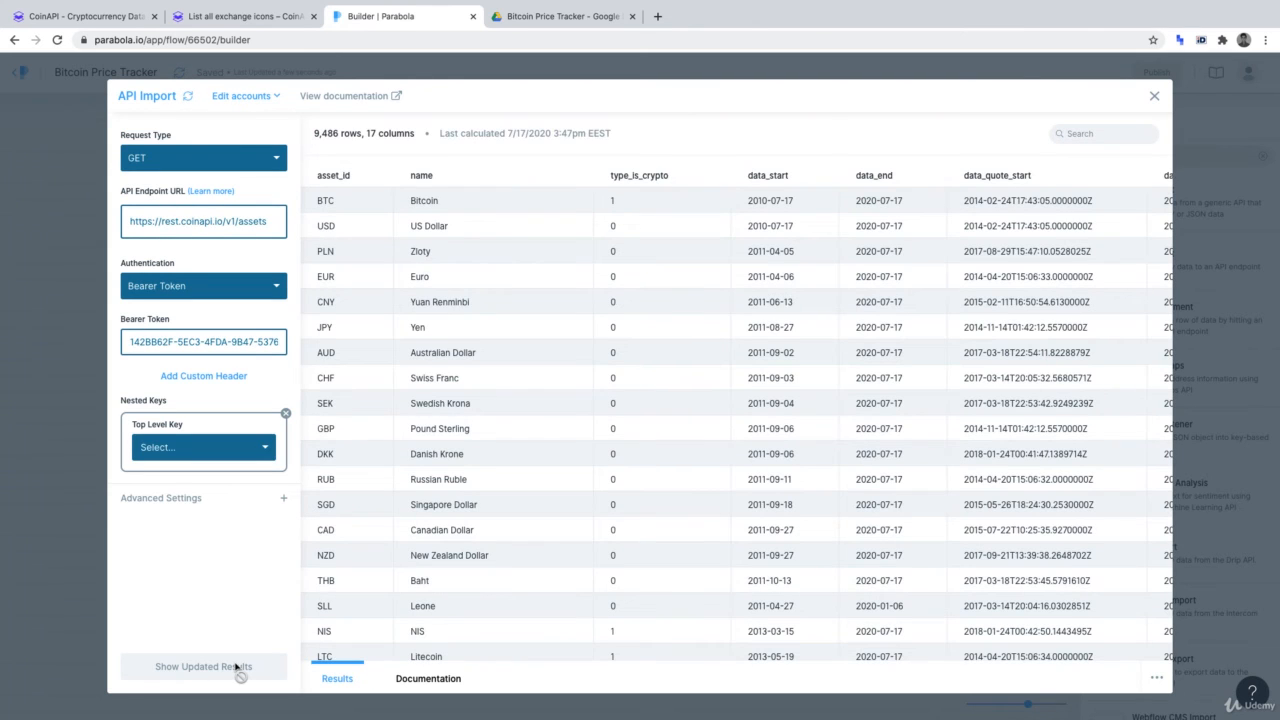
{"action": "scroll", "coordinate": [600, 437], "scroll_direction": "down", "scroll_amount": 2}
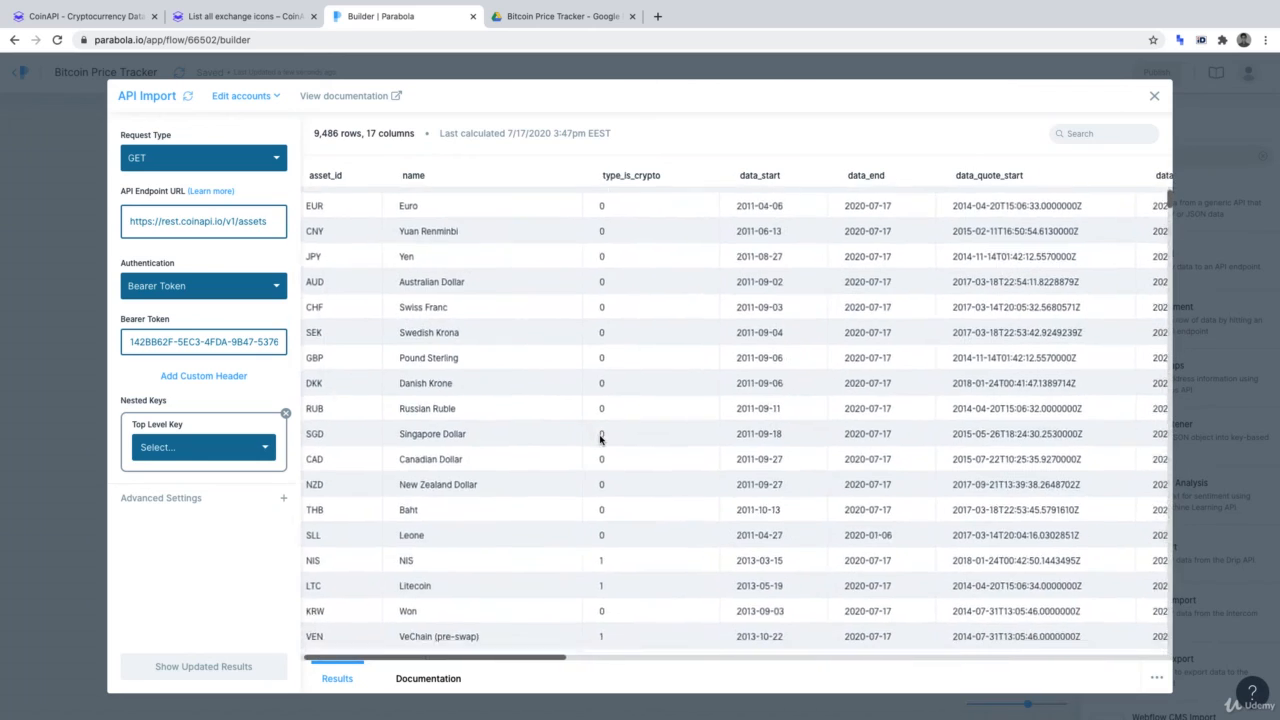
{"action": "scroll", "coordinate": [600, 437], "scroll_direction": "down", "scroll_amount": 3}
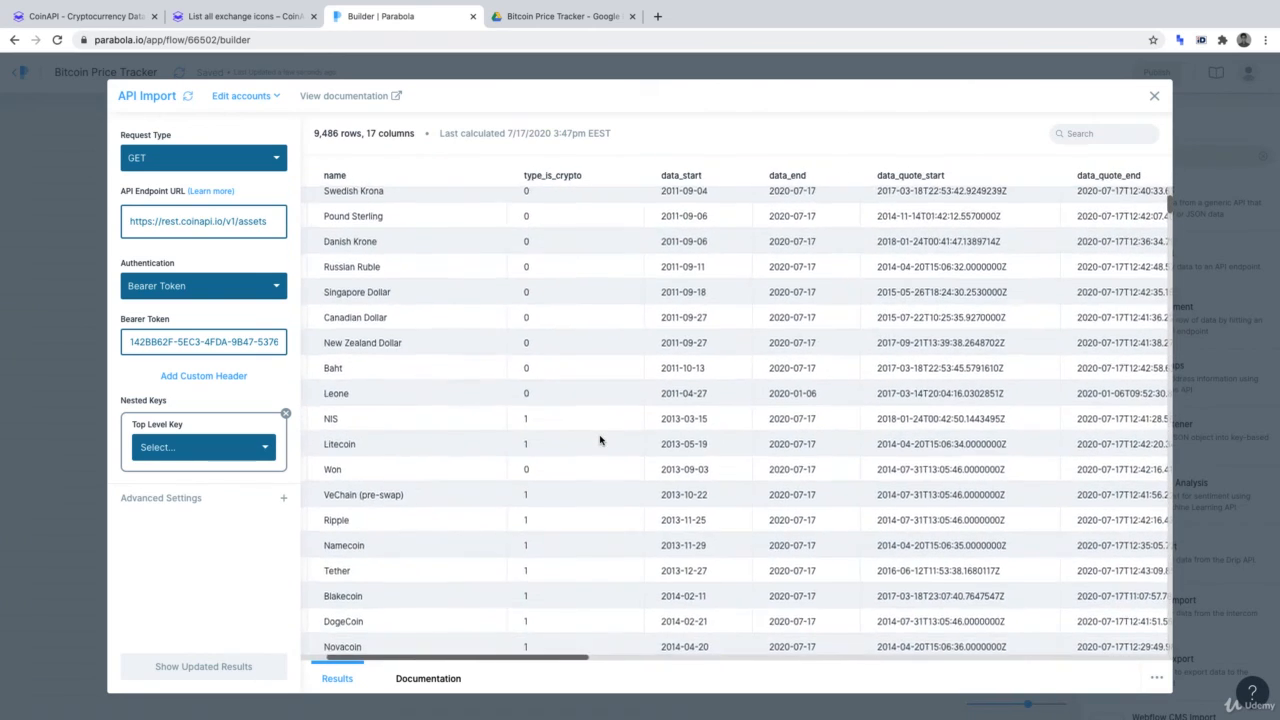
{"action": "scroll", "coordinate": [600, 440], "scroll_direction": "down", "scroll_amount": 5}
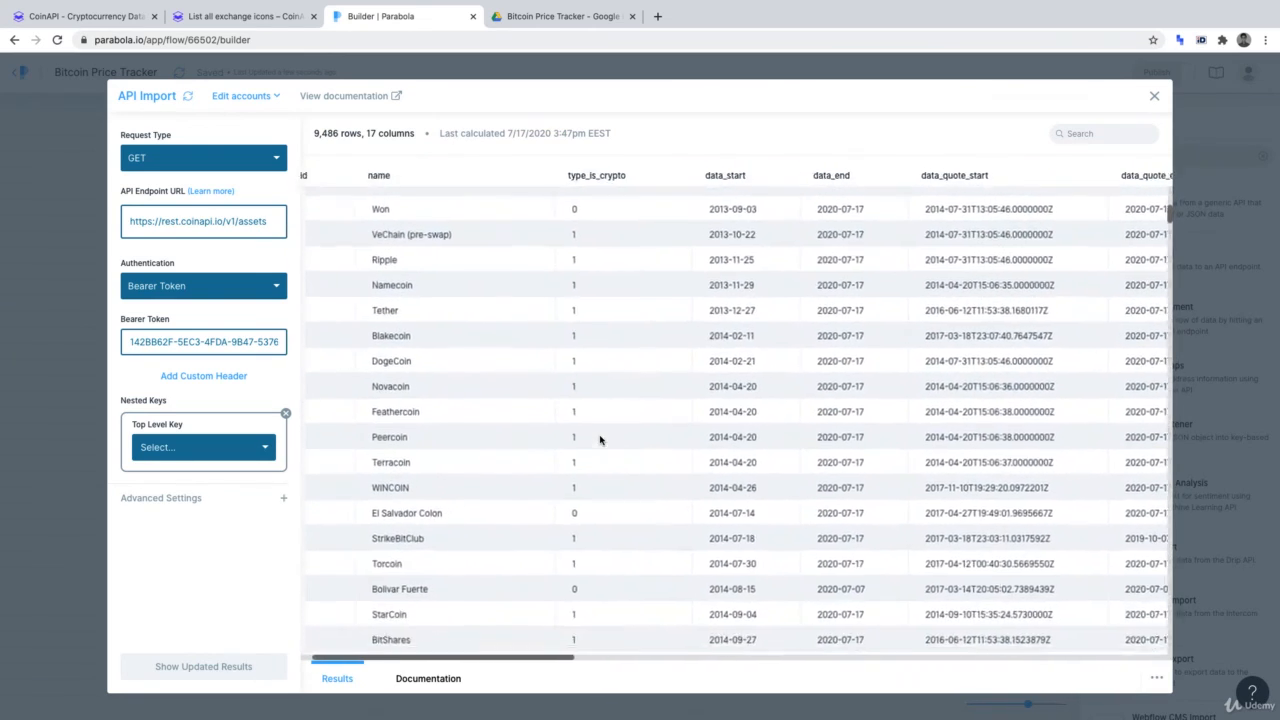
{"action": "scroll", "coordinate": [600, 440], "scroll_direction": "down", "scroll_amount": 3}
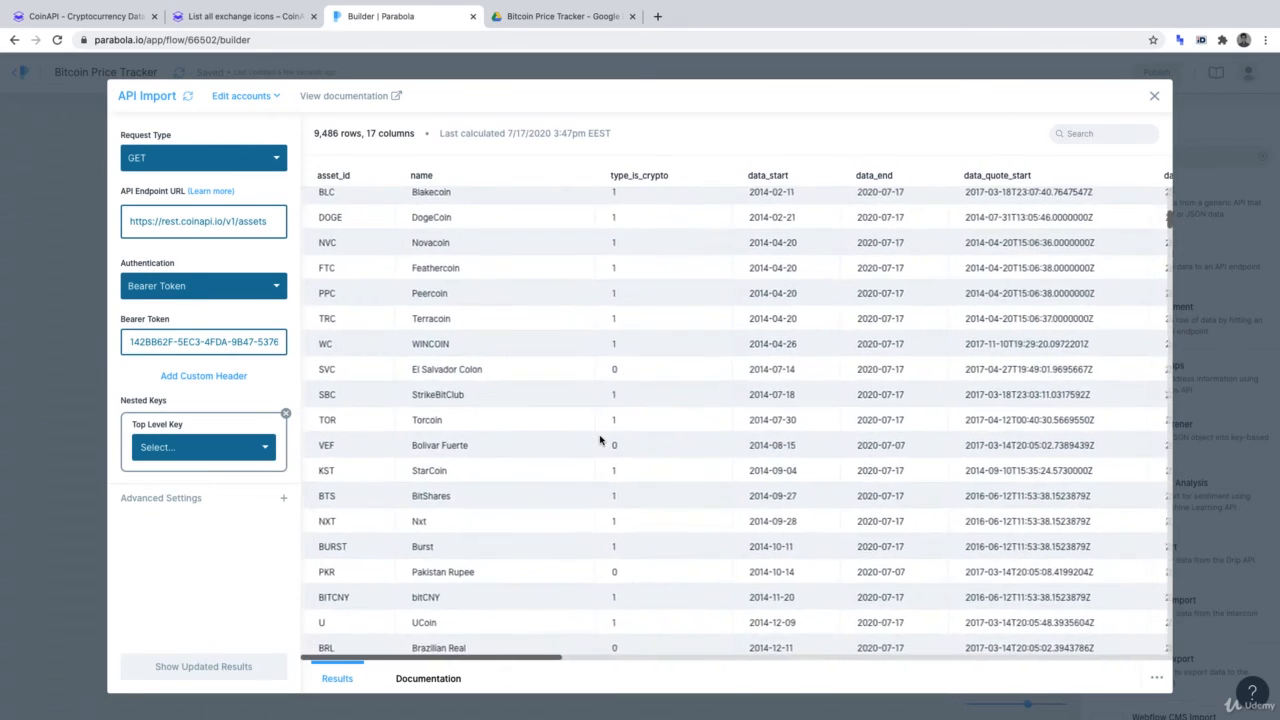
{"action": "scroll", "coordinate": [600, 440], "scroll_direction": "down", "scroll_amount": 2}
{"action": "scroll", "coordinate": [600, 440], "scroll_direction": "up", "scroll_amount": 2}
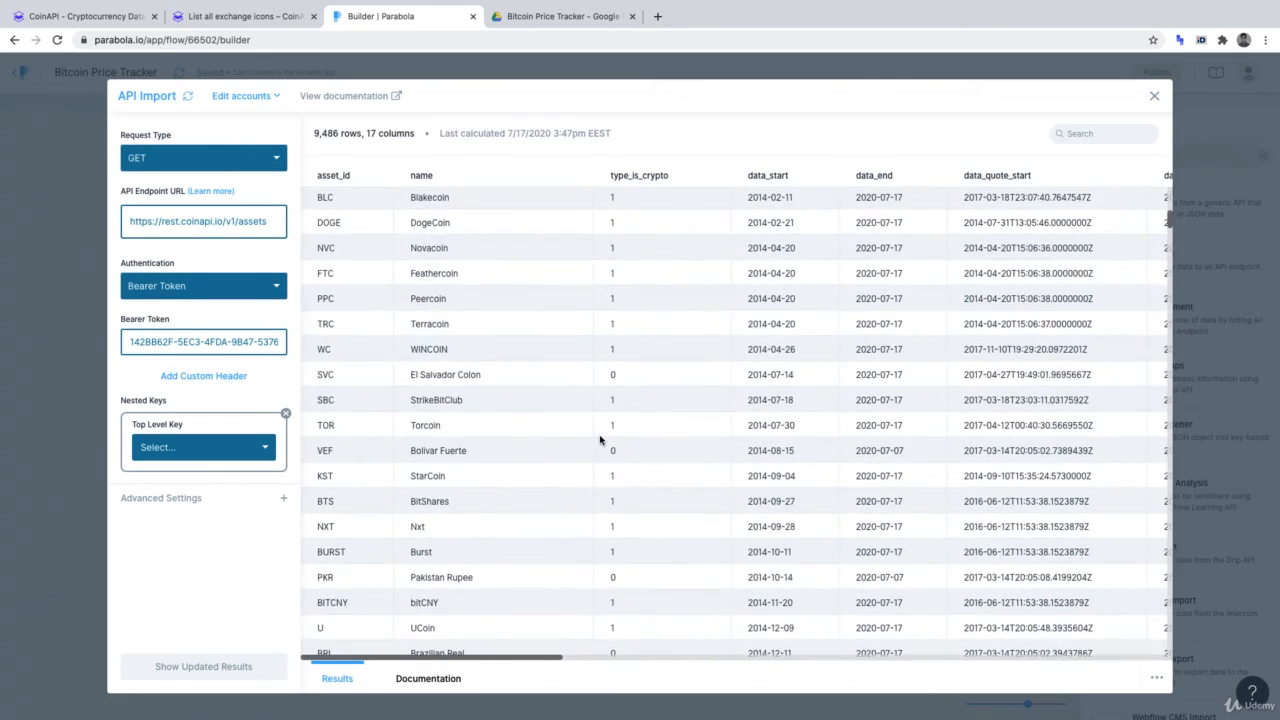
{"action": "scroll", "coordinate": [600, 440], "scroll_direction": "up", "scroll_amount": 8}
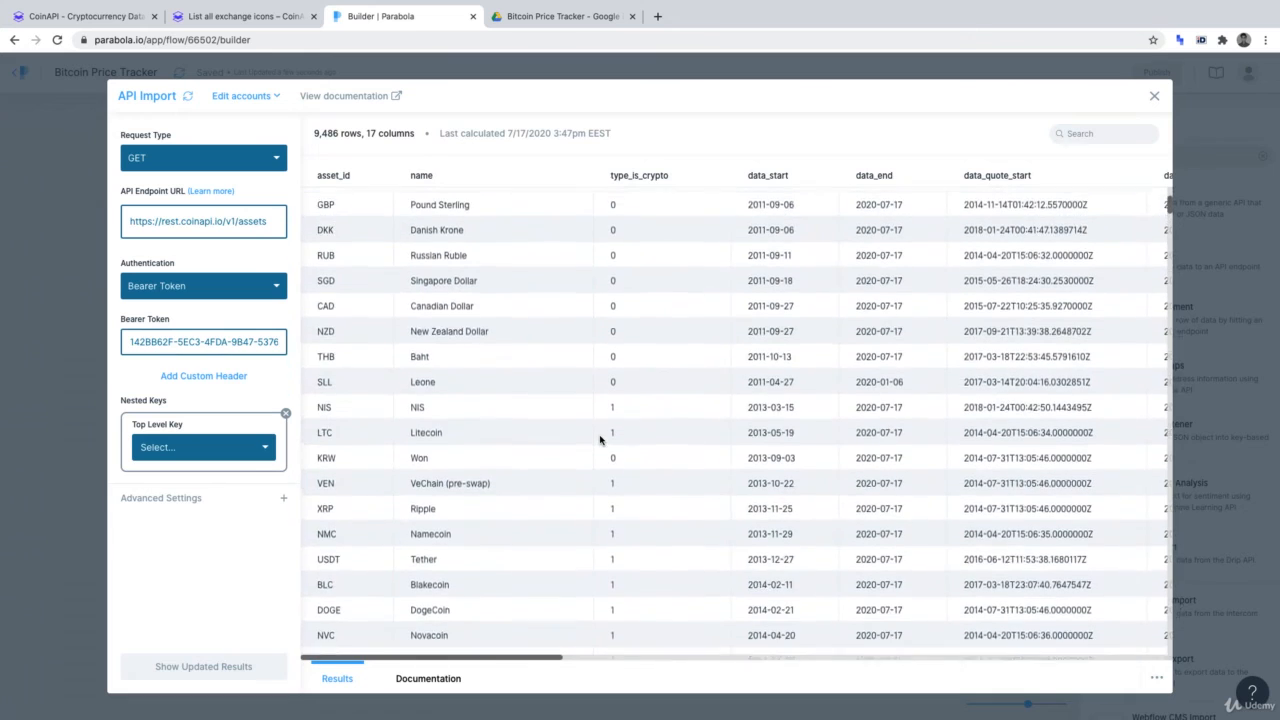
{"action": "scroll", "coordinate": [600, 440], "scroll_direction": "up", "scroll_amount": 5}
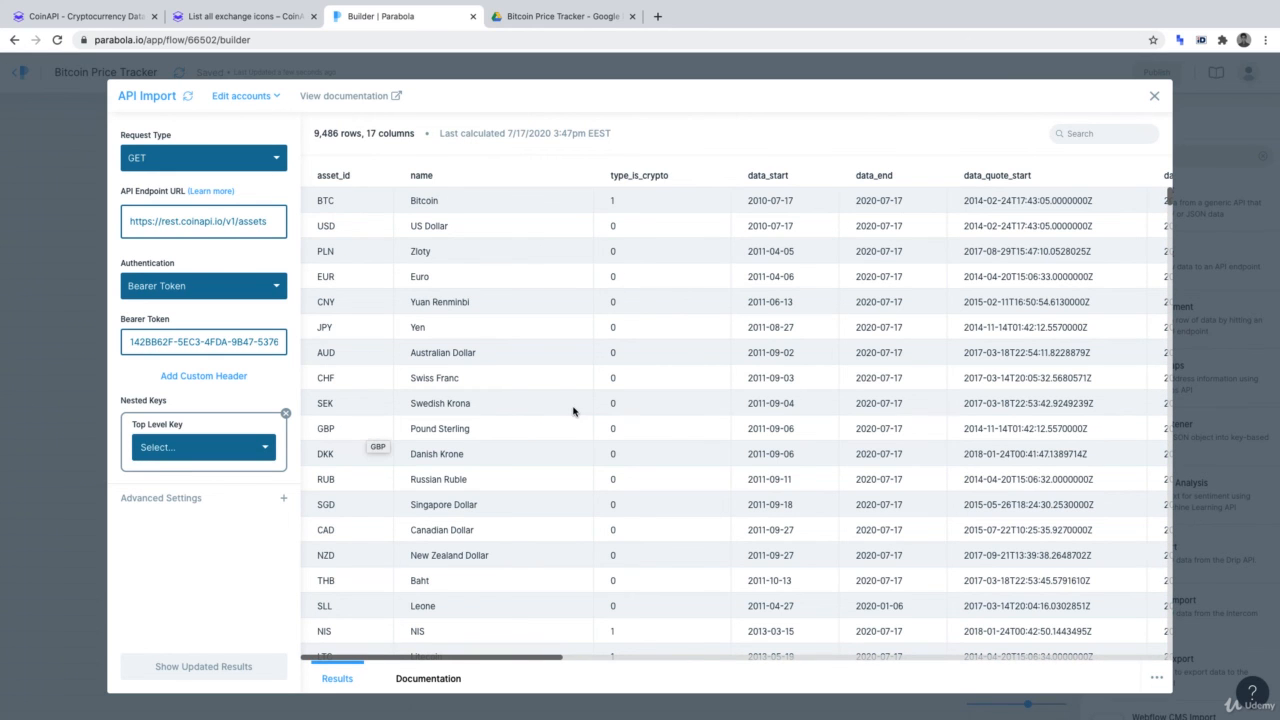
{"action": "scroll", "coordinate": [573, 410], "scroll_direction": "down", "scroll_amount": 4}
{"action": "scroll", "coordinate": [573, 410], "scroll_direction": "down", "scroll_amount": 10}
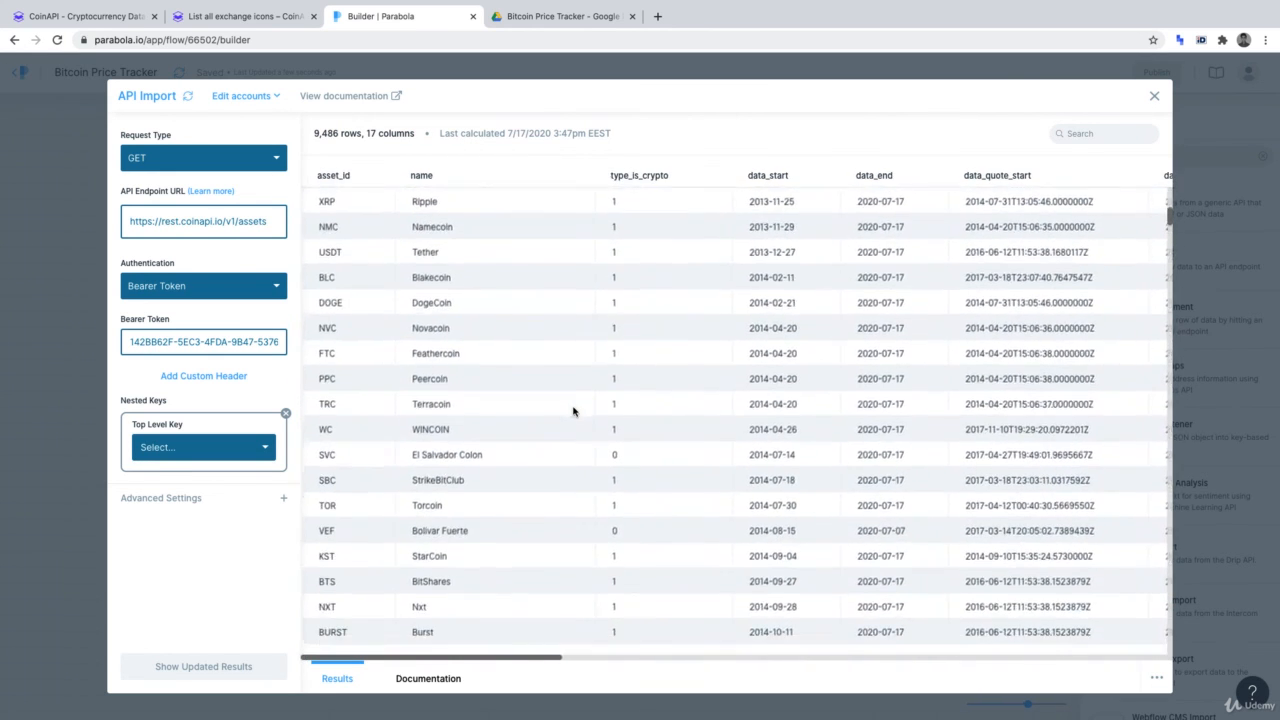
{"action": "scroll", "coordinate": [573, 410], "scroll_direction": "down", "scroll_amount": 3}
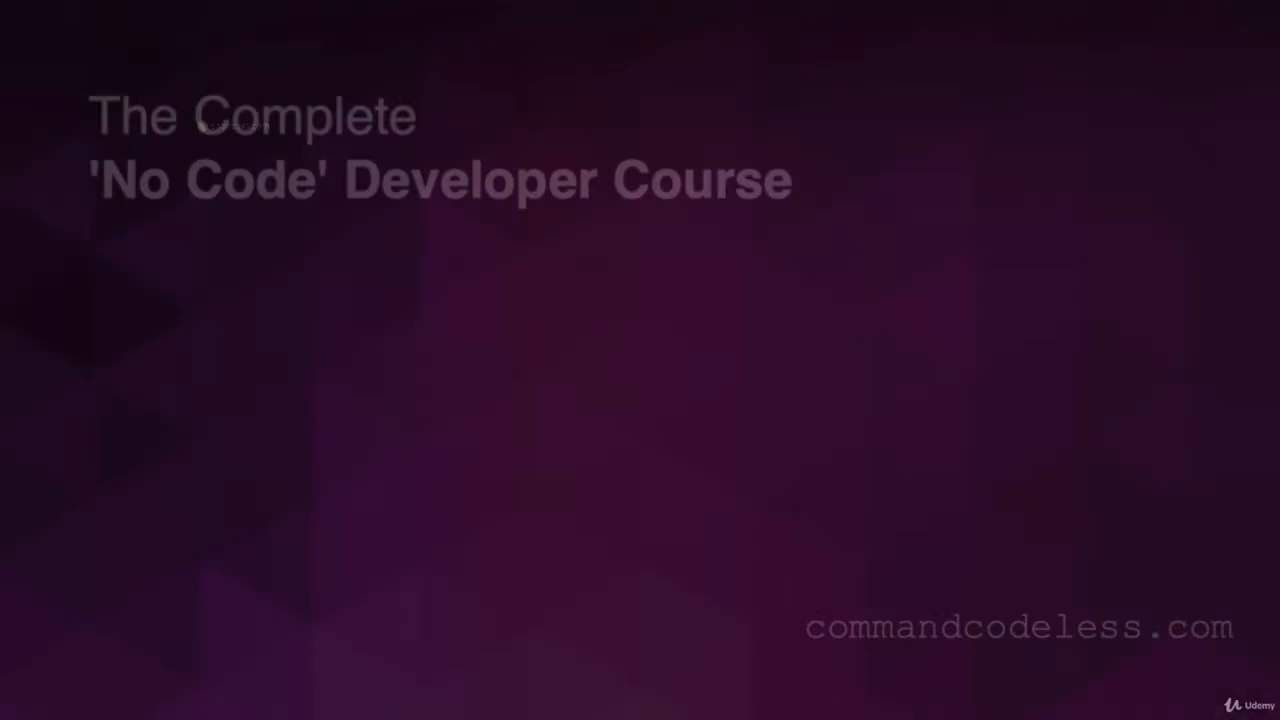